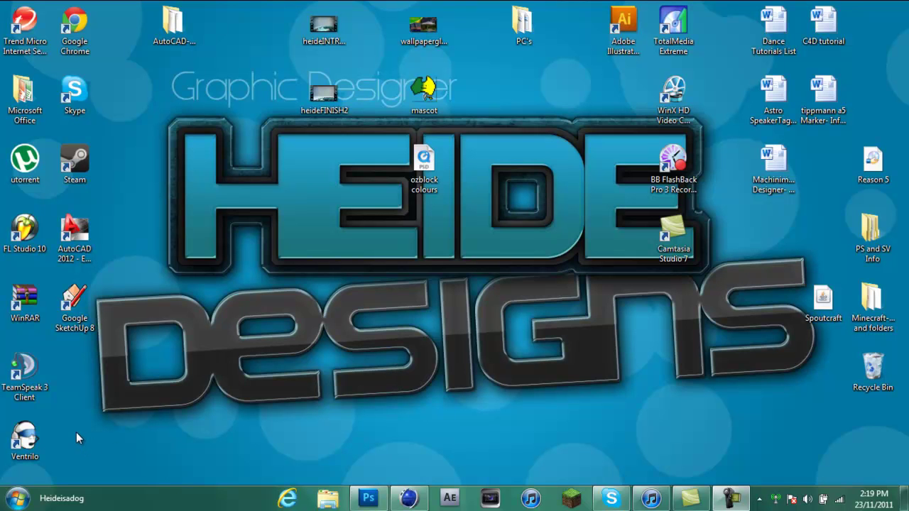
Step: Minimize Cinema 4D and bring Photoshop forward with its blank Untitled-1 document
{"action": "left_click_drag", "start_coordinate": [69, 437], "coordinate": [901, 89]}
{"action": "left_click", "coordinate": [351, 231]}
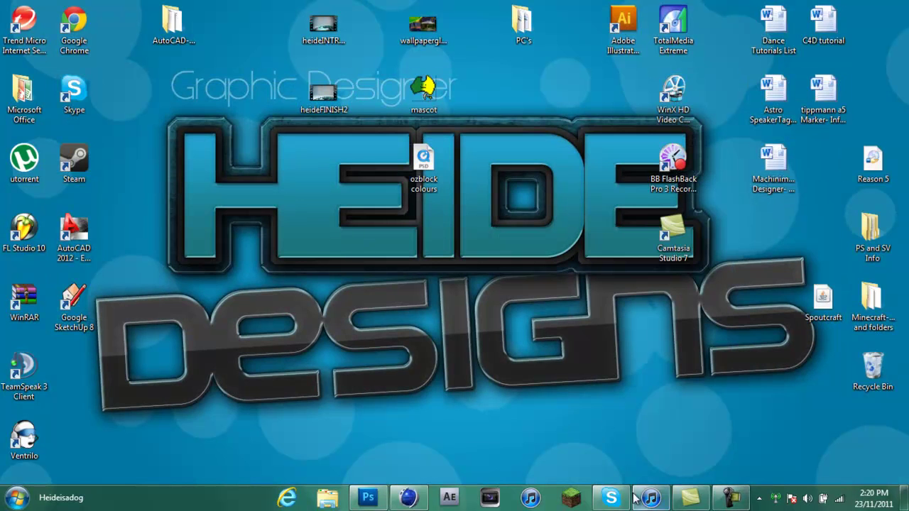
{"action": "left_click", "coordinate": [408, 497]}
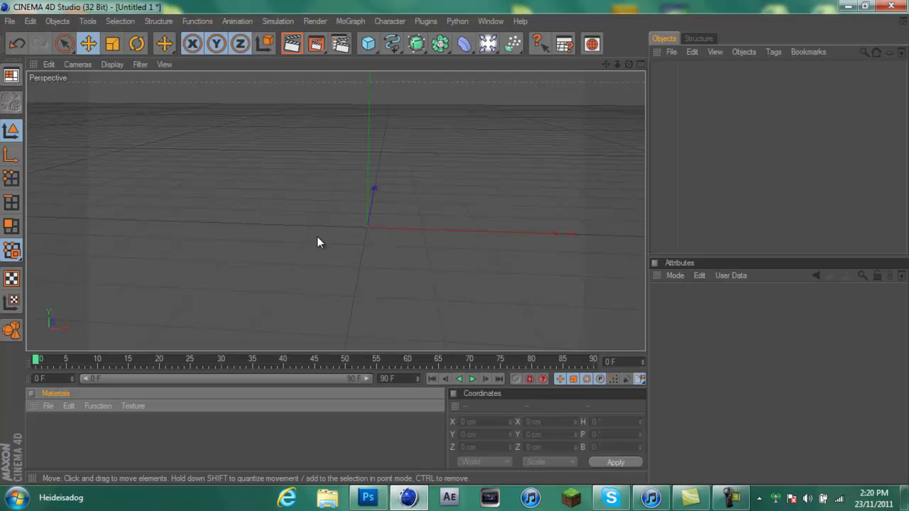
{"action": "left_click", "coordinate": [847, 5]}
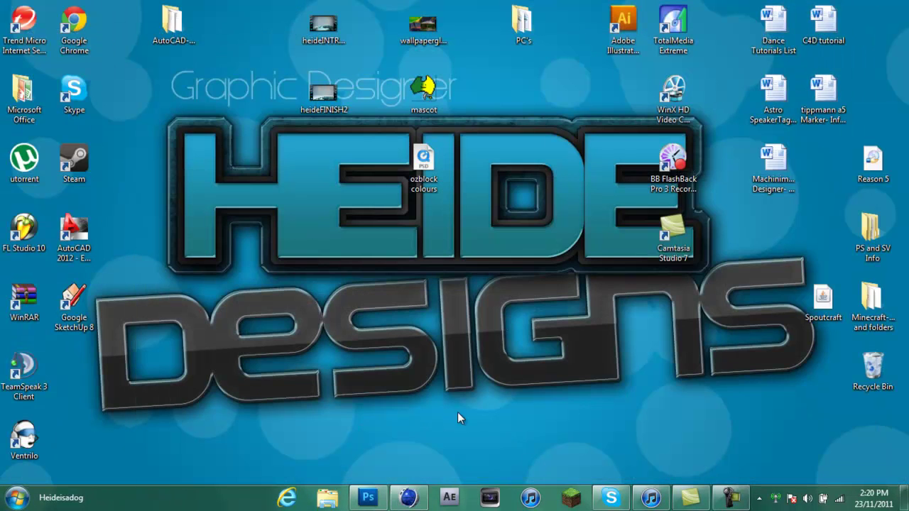
{"action": "left_click", "coordinate": [382, 492]}
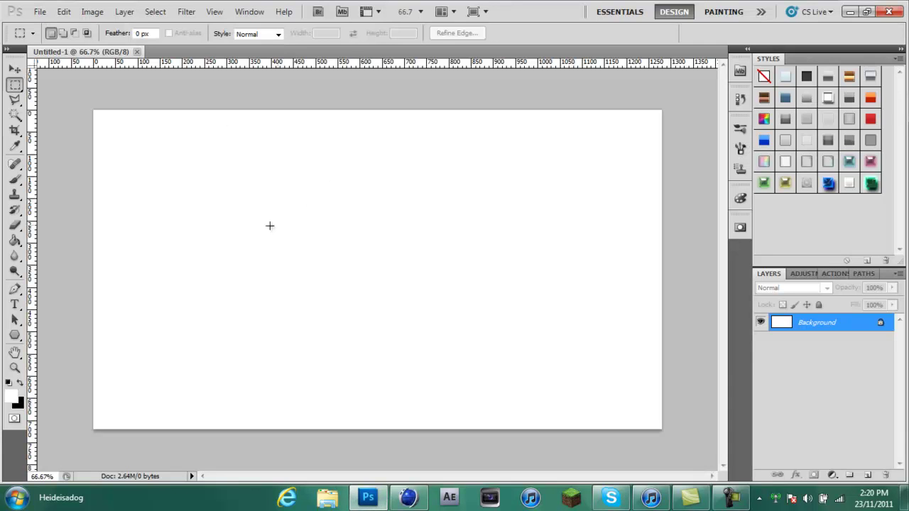
Step: Open Gwoks.jpg from Documents > GFX > C4D Text > Gwoks
{"action": "left_click", "coordinate": [38, 12]}
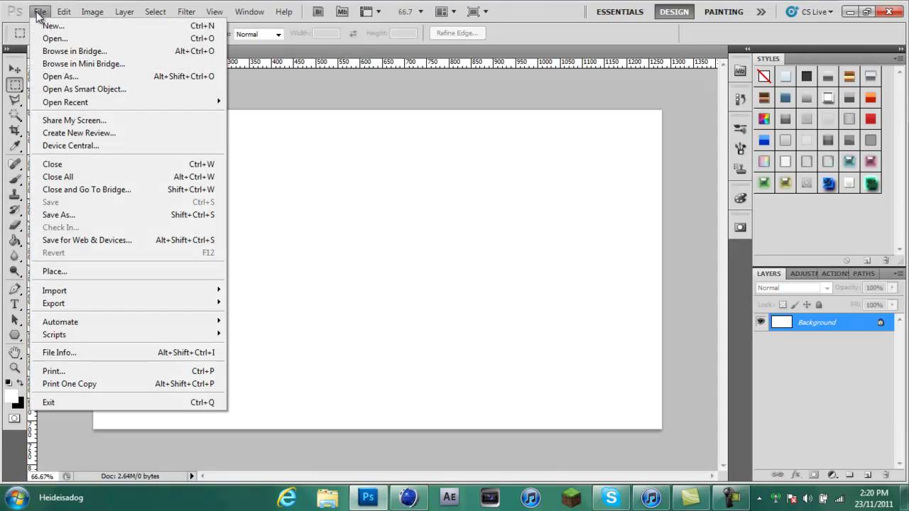
{"action": "left_click", "coordinate": [70, 39]}
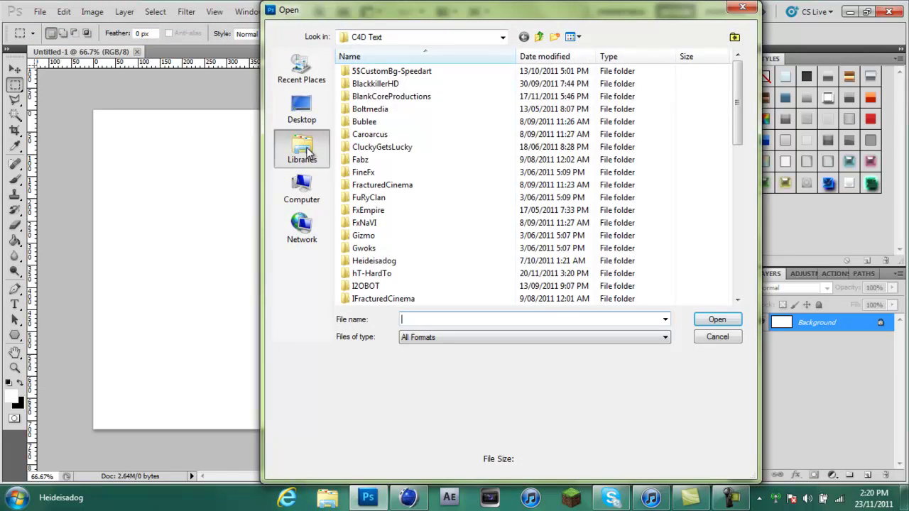
{"action": "left_click", "coordinate": [301, 149]}
{"action": "double_click", "coordinate": [376, 68]}
{"action": "double_click", "coordinate": [348, 183]}
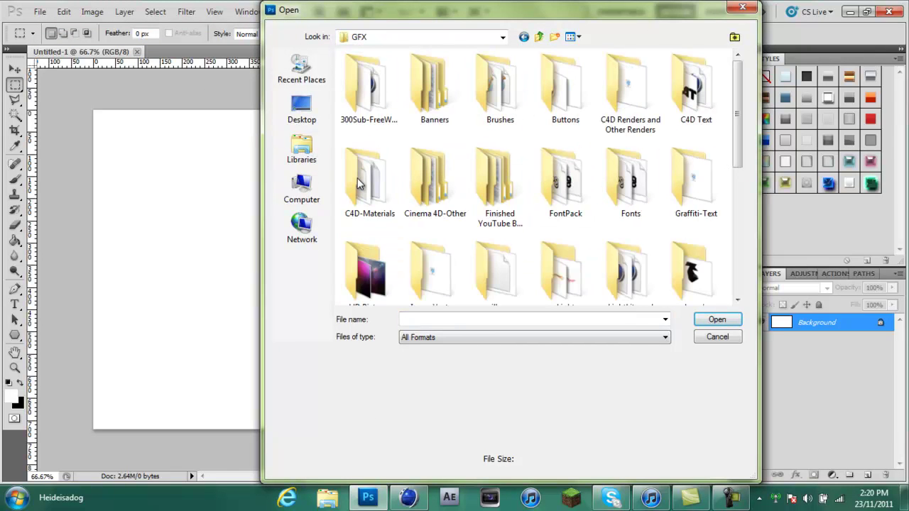
{"action": "double_click", "coordinate": [689, 105]}
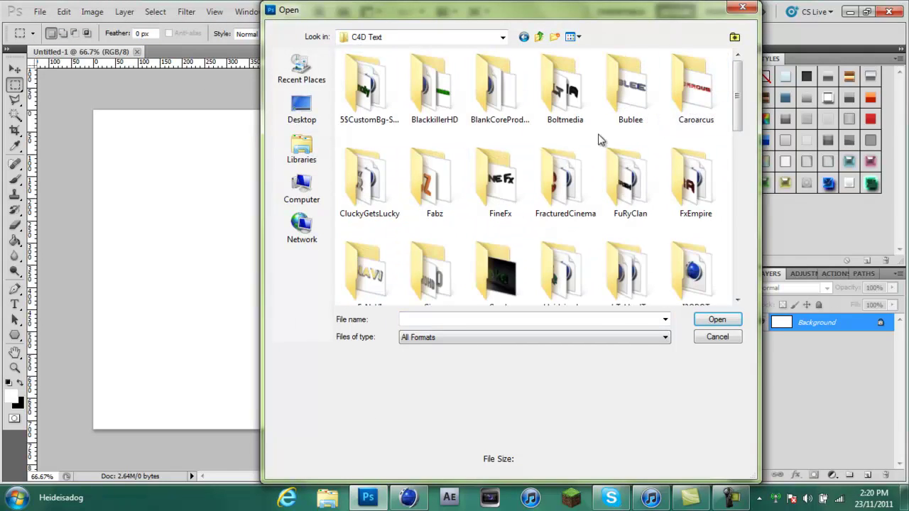
{"action": "double_click", "coordinate": [524, 246]}
{"action": "double_click", "coordinate": [374, 105]}
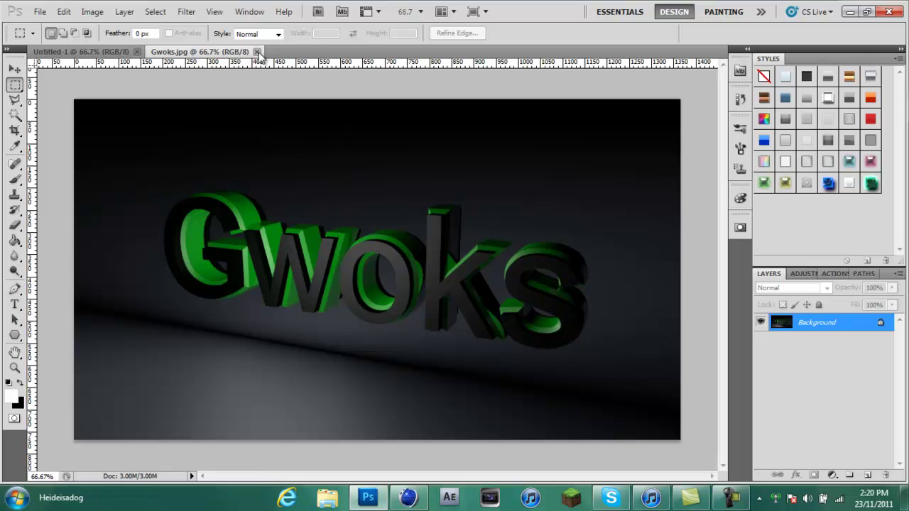
Step: Open Splat-SpeedArt-Text0055.png from the C4D Text folder
{"action": "left_click", "coordinate": [40, 13]}
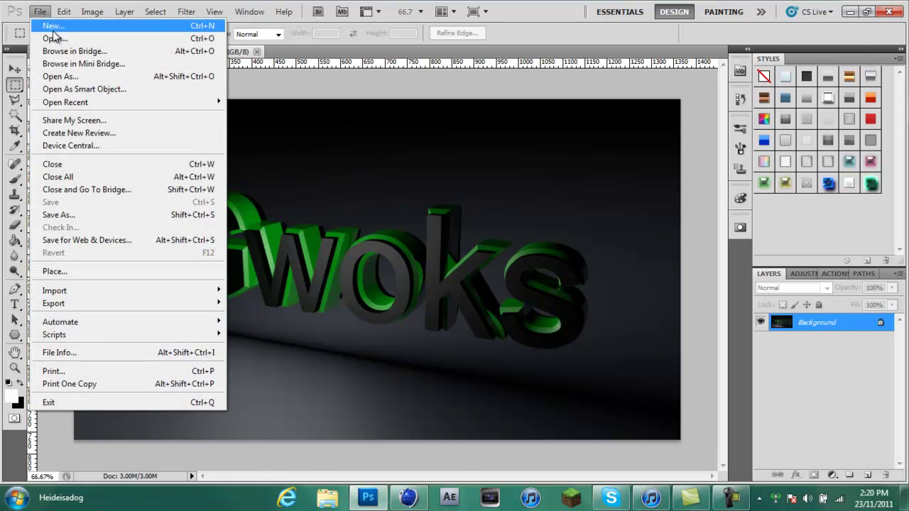
{"action": "left_click", "coordinate": [47, 19]}
{"action": "left_click", "coordinate": [540, 104]}
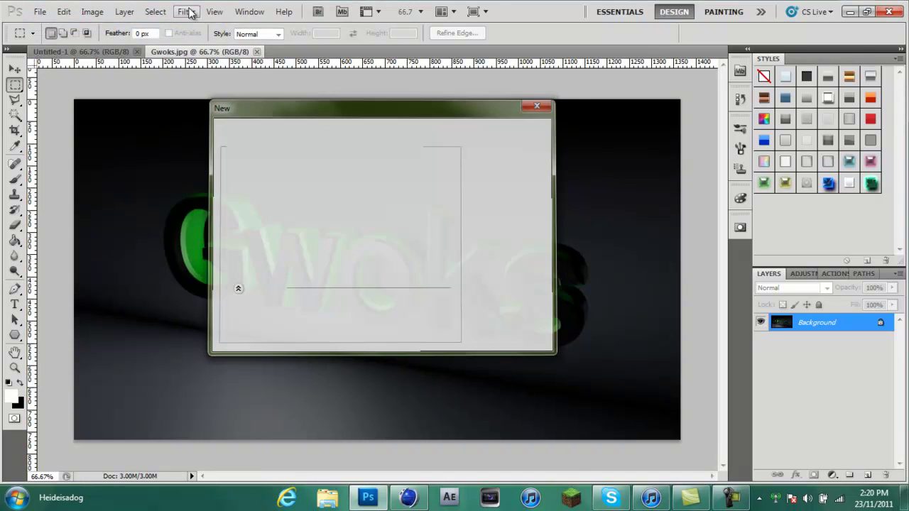
{"action": "left_click", "coordinate": [41, 12]}
{"action": "left_click", "coordinate": [61, 37]}
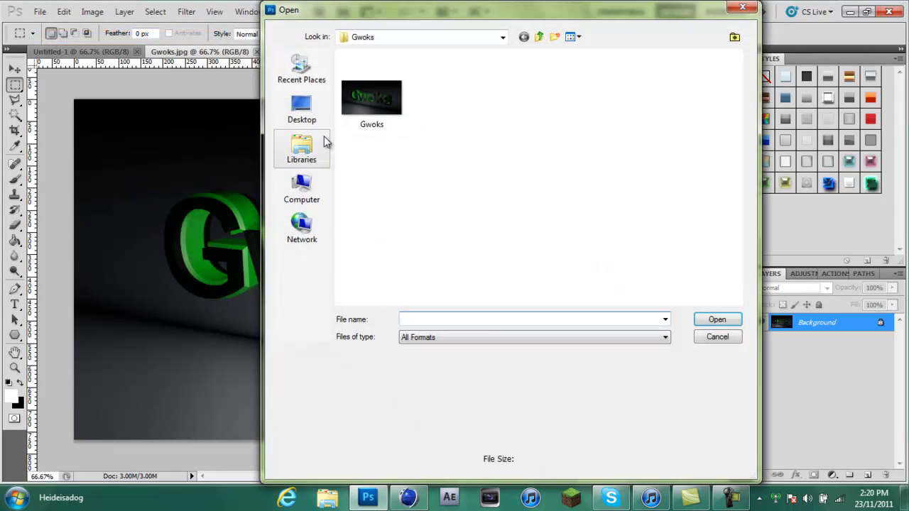
{"action": "left_click", "coordinate": [304, 153]}
{"action": "left_click", "coordinate": [398, 37]}
{"action": "left_click", "coordinate": [313, 164]}
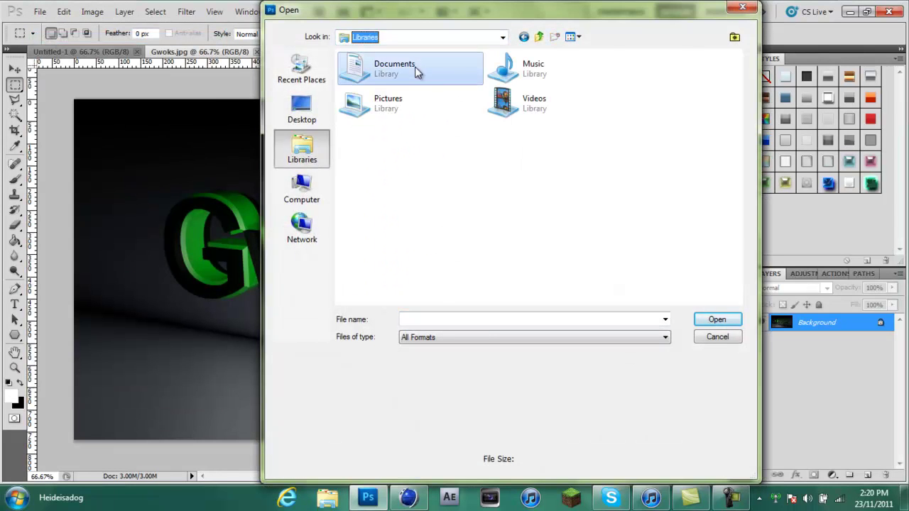
{"action": "double_click", "coordinate": [417, 74]}
{"action": "double_click", "coordinate": [350, 186]}
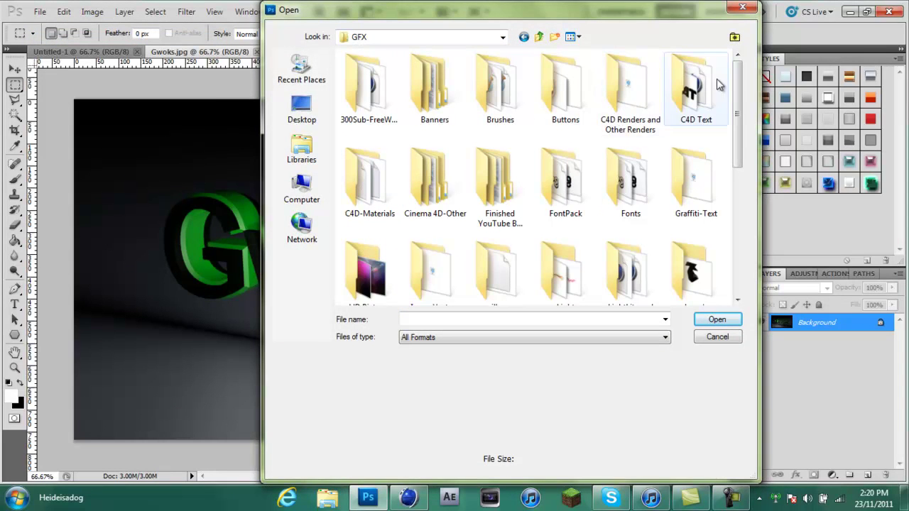
{"action": "double_click", "coordinate": [692, 89]}
{"action": "scroll", "coordinate": [565, 213], "scroll_direction": "down", "scroll_amount": 5}
{"action": "double_click", "coordinate": [565, 250]}
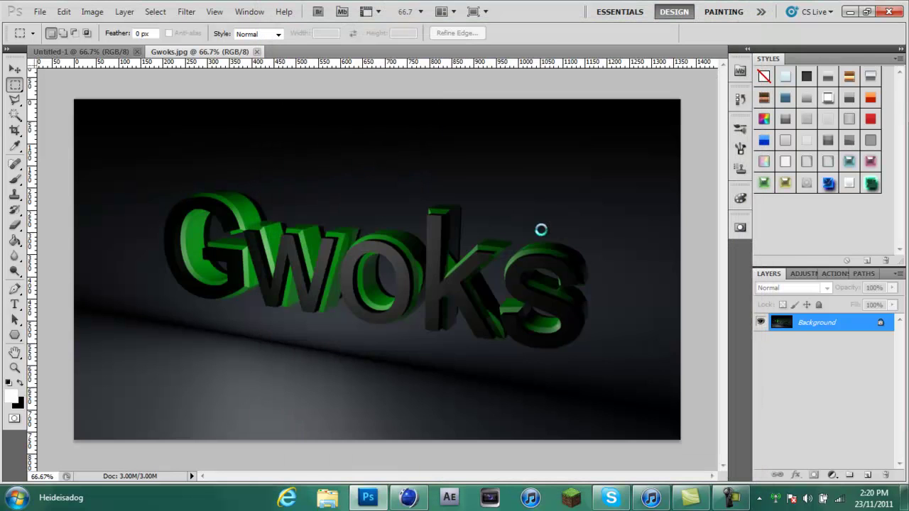
Step: Nudge the SPLAT text layer, then Magic Wand the transparent area and deselect
{"action": "left_click", "coordinate": [14, 69]}
{"action": "mouse_move", "coordinate": [376, 298]}
{"action": "left_mouse_down"}
{"action": "mouse_move", "coordinate": [374, 357]}
{"action": "mouse_move", "coordinate": [380, 298]}
{"action": "left_mouse_up"}
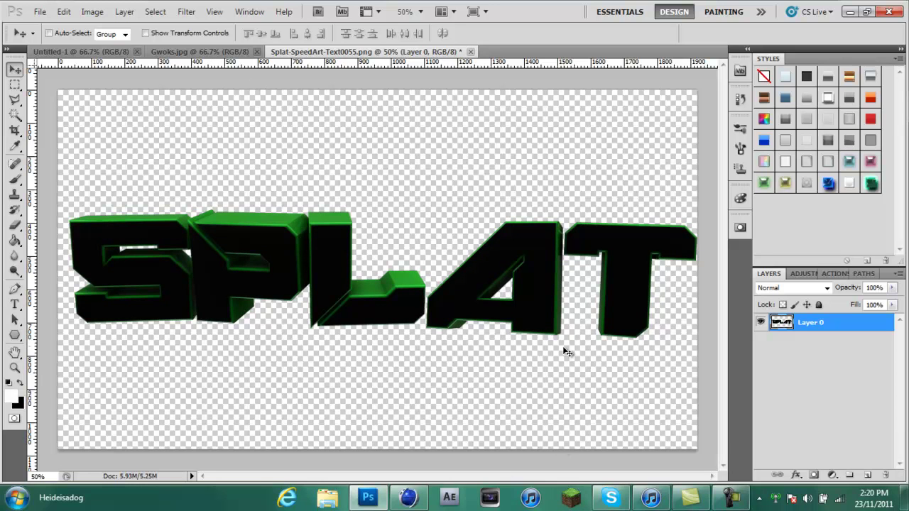
{"action": "left_click_drag", "start_coordinate": [490, 288], "coordinate": [489, 288]}
{"action": "left_click", "coordinate": [15, 115]}
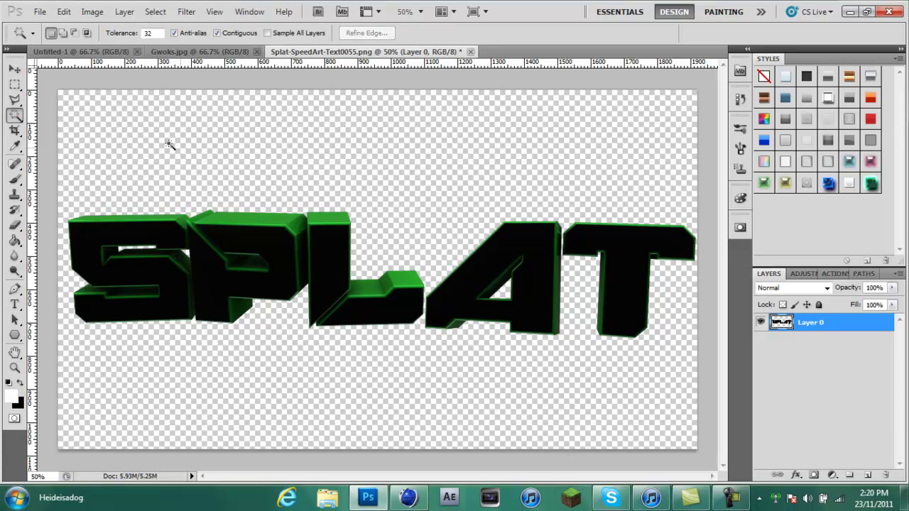
{"action": "left_click", "coordinate": [155, 166]}
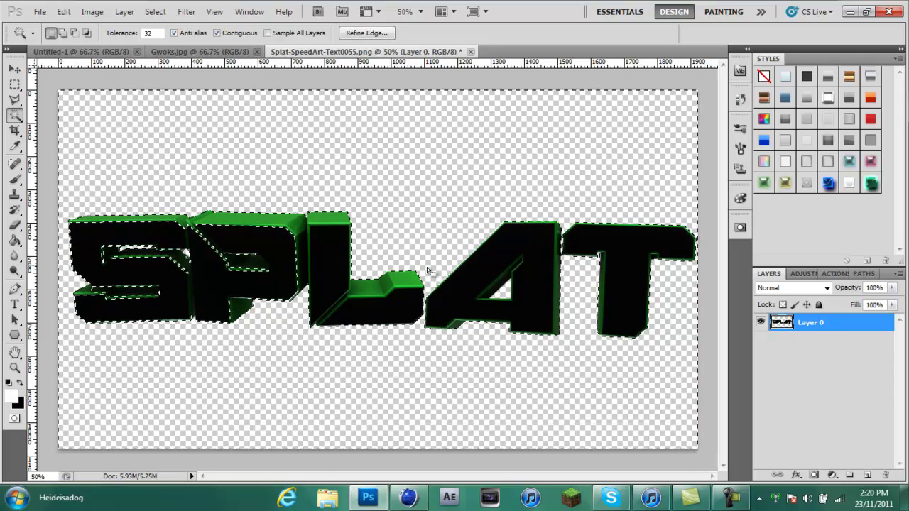
{"action": "key", "text": "ctrl+d"}
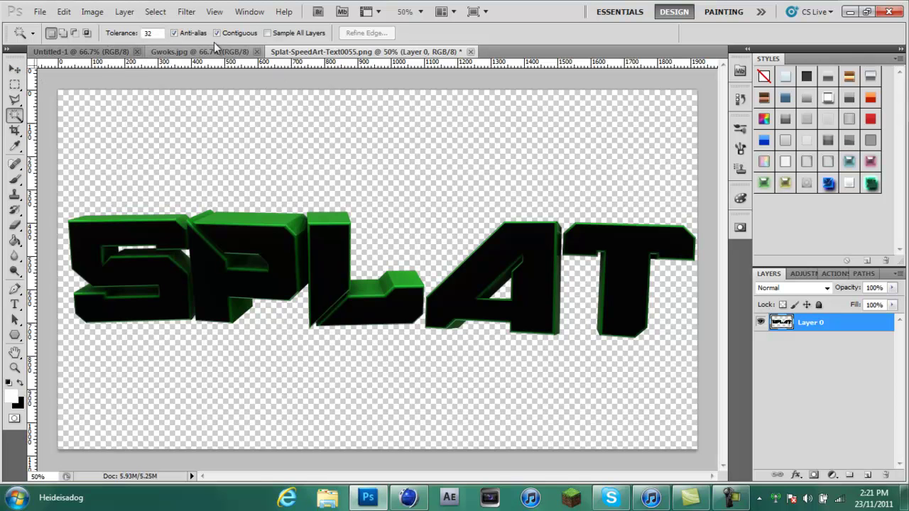
Step: Close the Gwoks and SPLAT documents without saving and switch back to Cinema 4D
{"action": "left_click", "coordinate": [14, 69]}
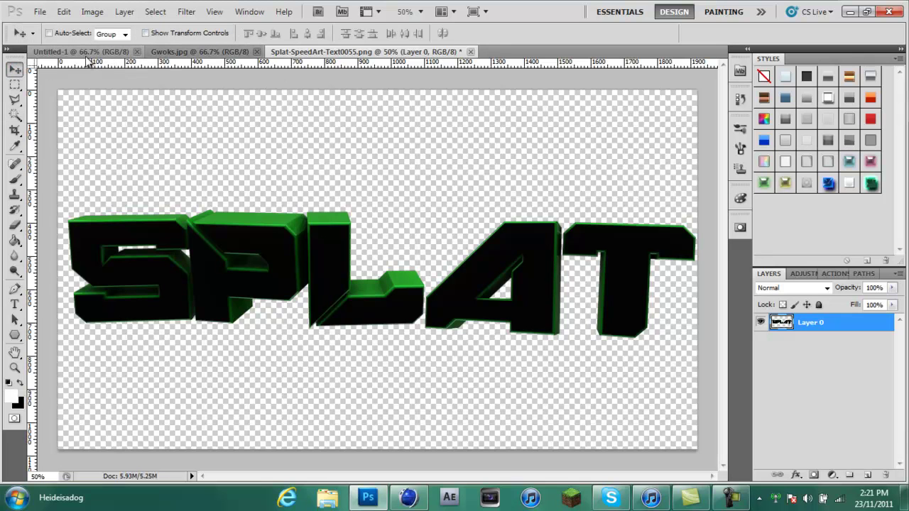
{"action": "left_click", "coordinate": [85, 51]}
{"action": "left_click", "coordinate": [256, 51]}
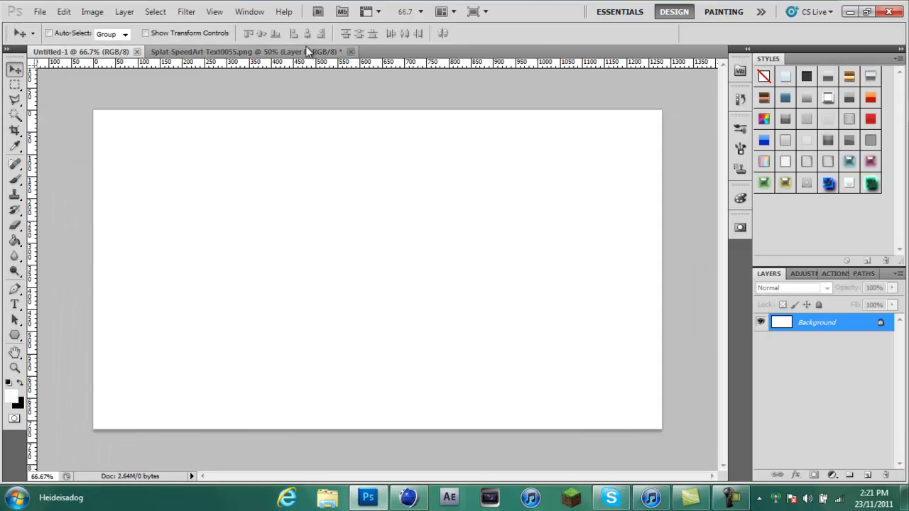
{"action": "left_click", "coordinate": [350, 52]}
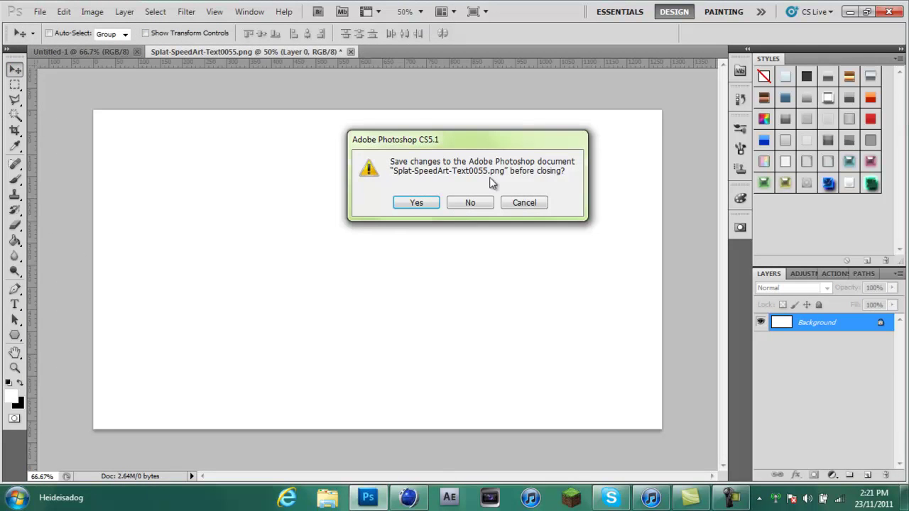
{"action": "left_click", "coordinate": [472, 202]}
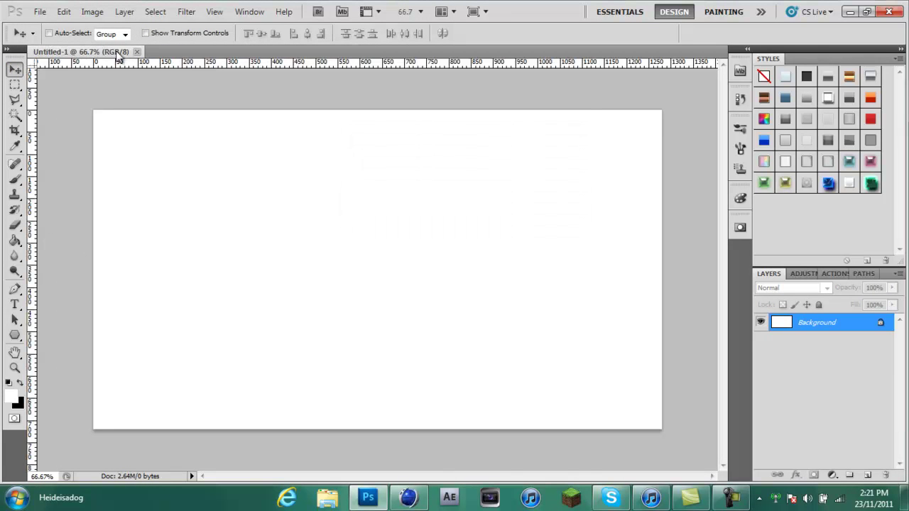
{"action": "left_click", "coordinate": [850, 11]}
{"action": "left_click", "coordinate": [408, 497]}
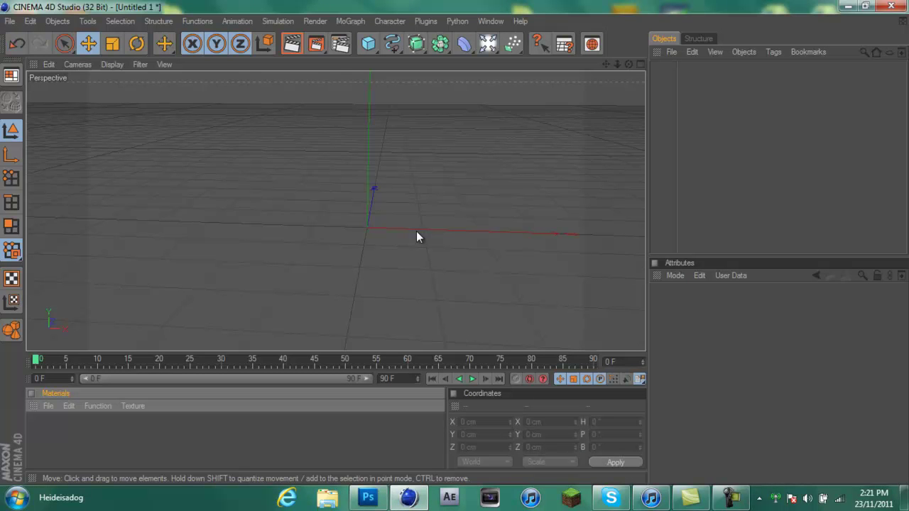
Step: Open Render Settings from the Render menu and reposition the window on the Save page
{"action": "left_click", "coordinate": [338, 44]}
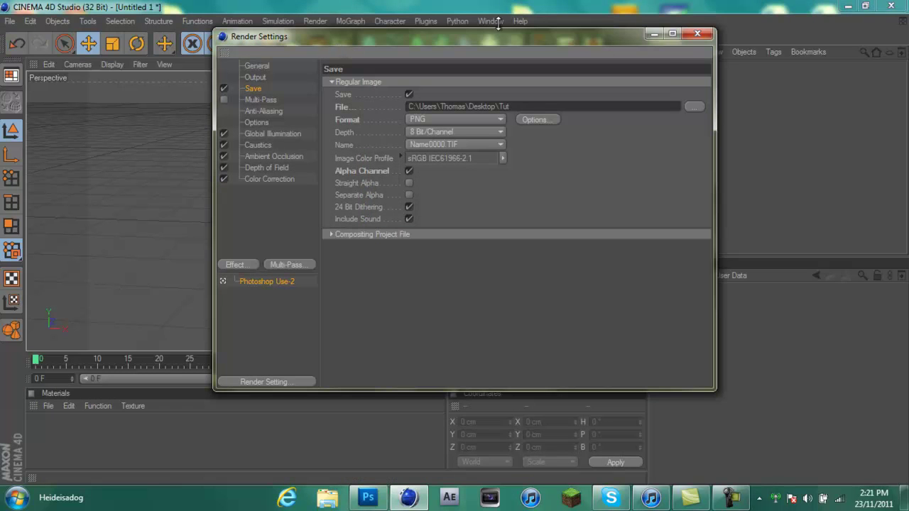
{"action": "left_click", "coordinate": [696, 34]}
{"action": "left_click", "coordinate": [324, 22]}
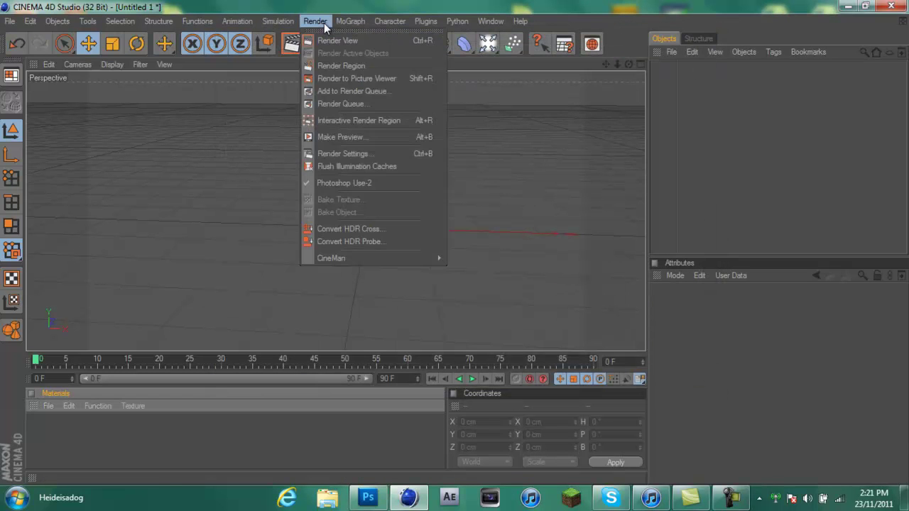
{"action": "left_click", "coordinate": [324, 21]}
{"action": "left_click", "coordinate": [319, 21]}
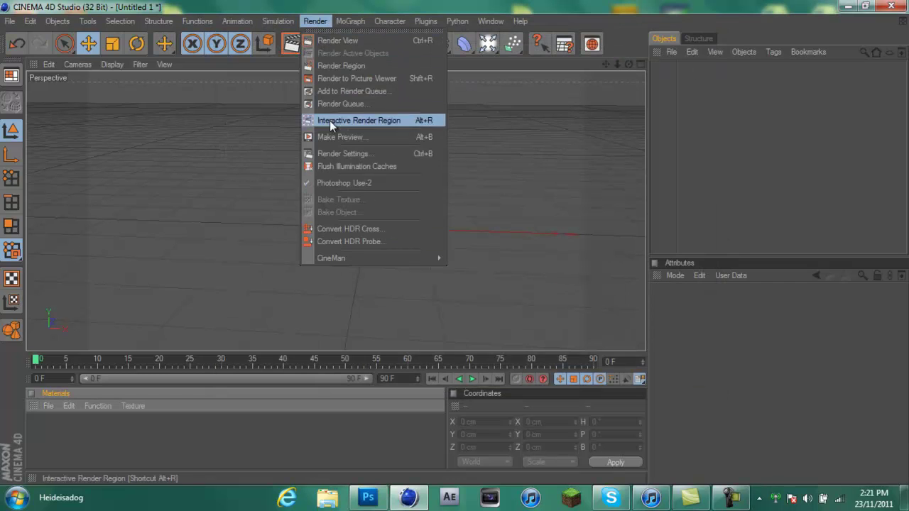
{"action": "left_click", "coordinate": [340, 154]}
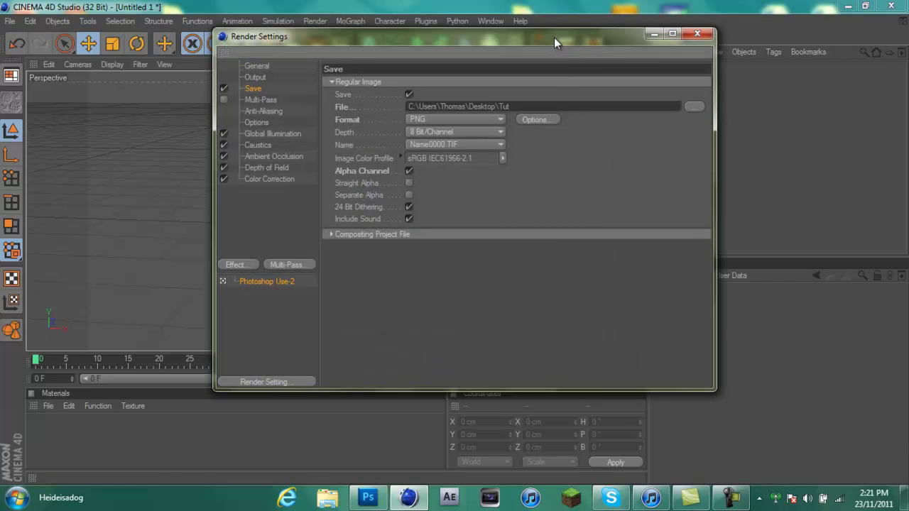
{"action": "left_click_drag", "start_coordinate": [554, 37], "coordinate": [370, 82]}
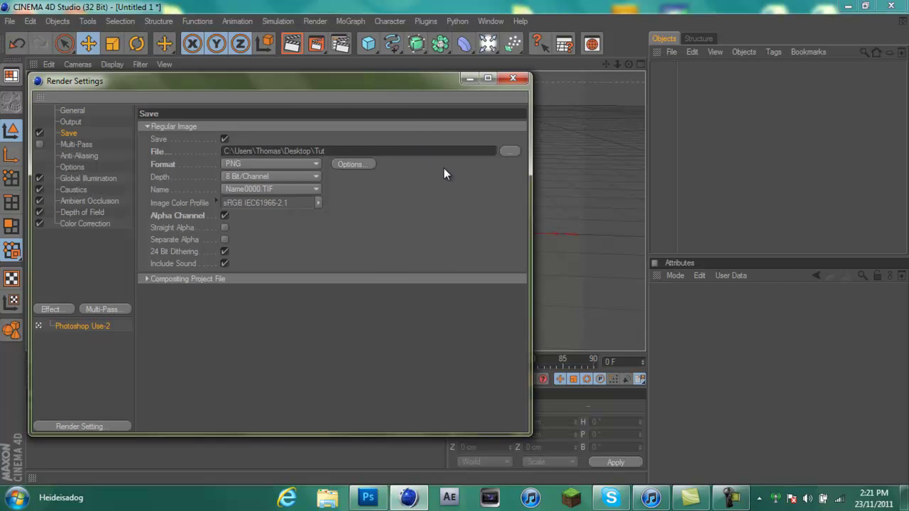
{"action": "left_click_drag", "start_coordinate": [283, 80], "coordinate": [394, 41]}
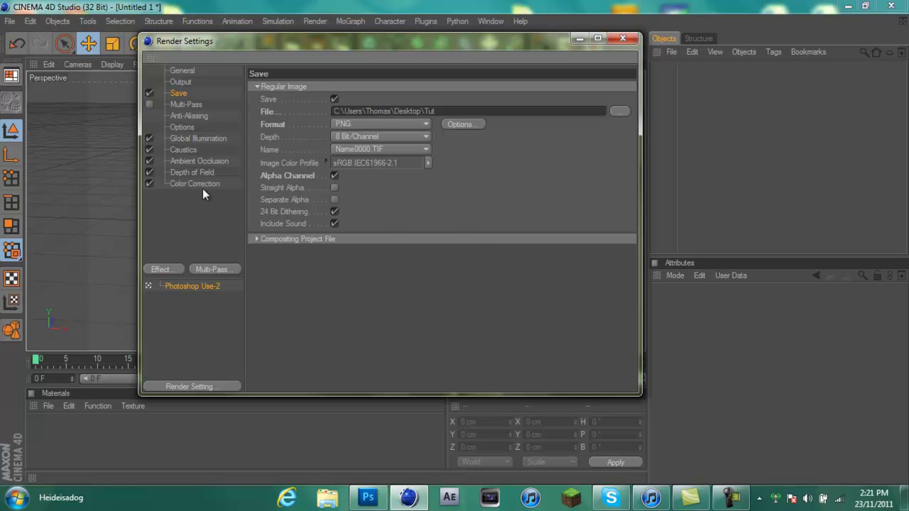
Step: View the Output page: 1280 x 720 pixels, 72 DPI, Current Frame
{"action": "left_click", "coordinate": [183, 71]}
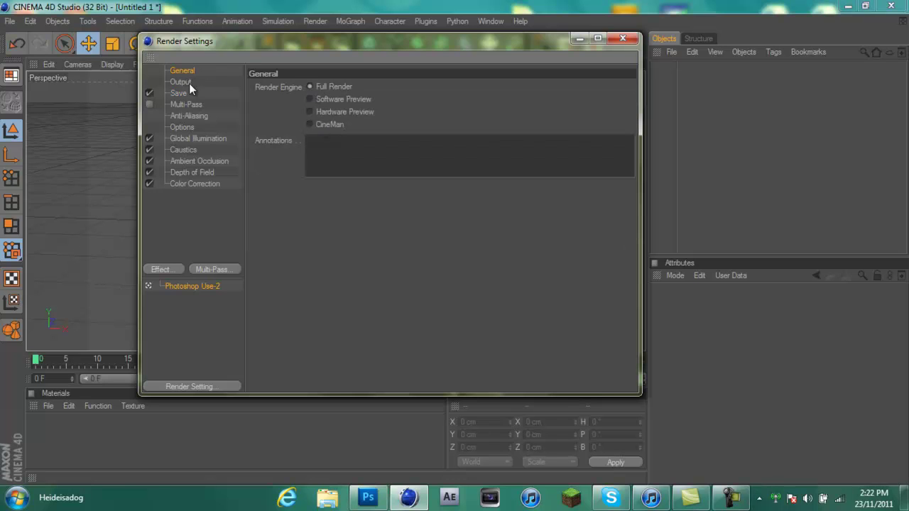
{"action": "left_click", "coordinate": [182, 83]}
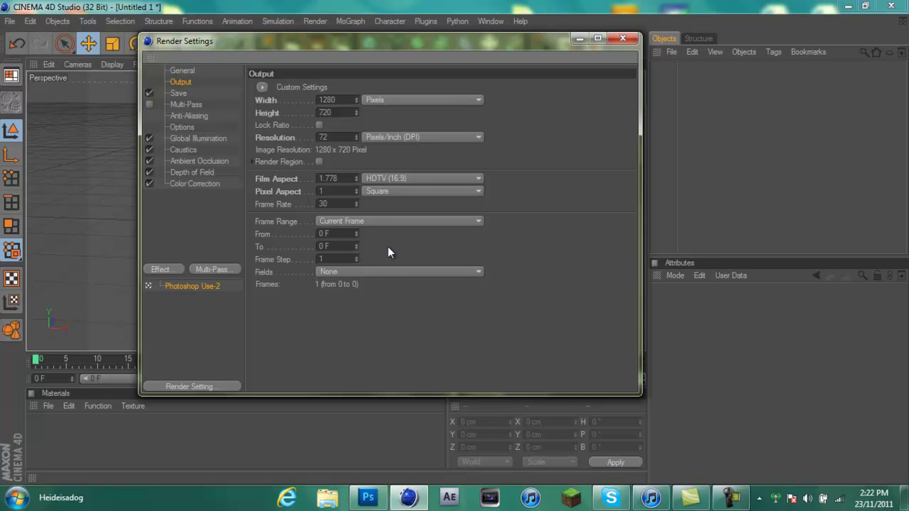
Step: On the Save page, confirm PNG format and leave Alpha Channel enabled
{"action": "left_click", "coordinate": [179, 93]}
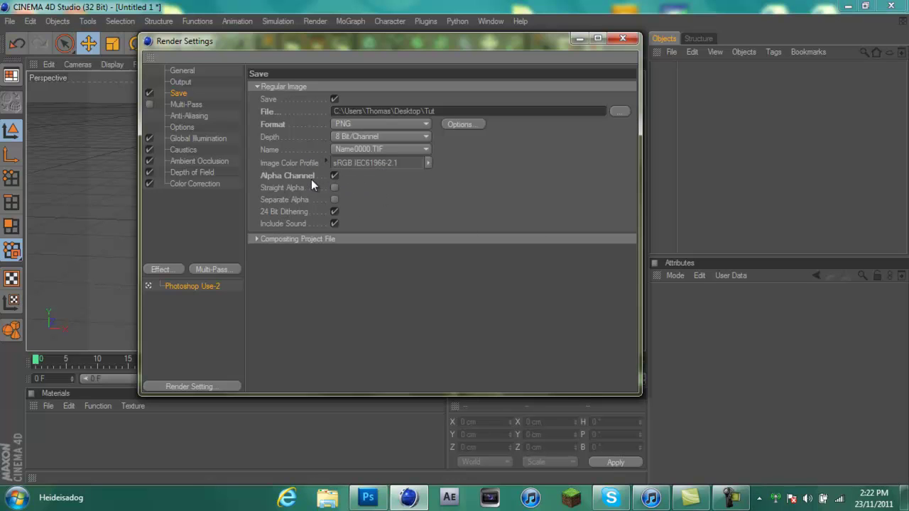
{"action": "left_click", "coordinate": [334, 175]}
{"action": "left_click", "coordinate": [335, 176]}
Step: Leave Multi-Pass disabled and view Anti-Aliasing set to Best
{"action": "left_click", "coordinate": [179, 104]}
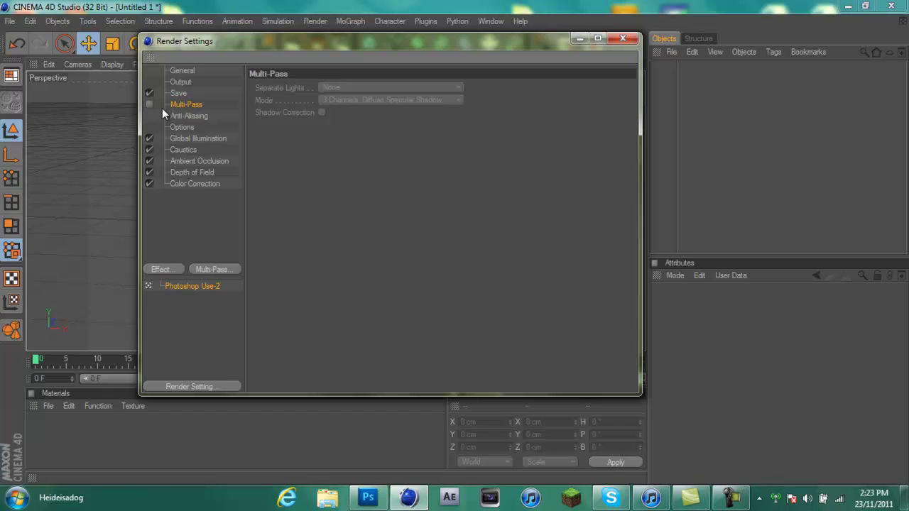
{"action": "left_click", "coordinate": [148, 104]}
{"action": "left_click", "coordinate": [150, 103]}
{"action": "left_click", "coordinate": [181, 115]}
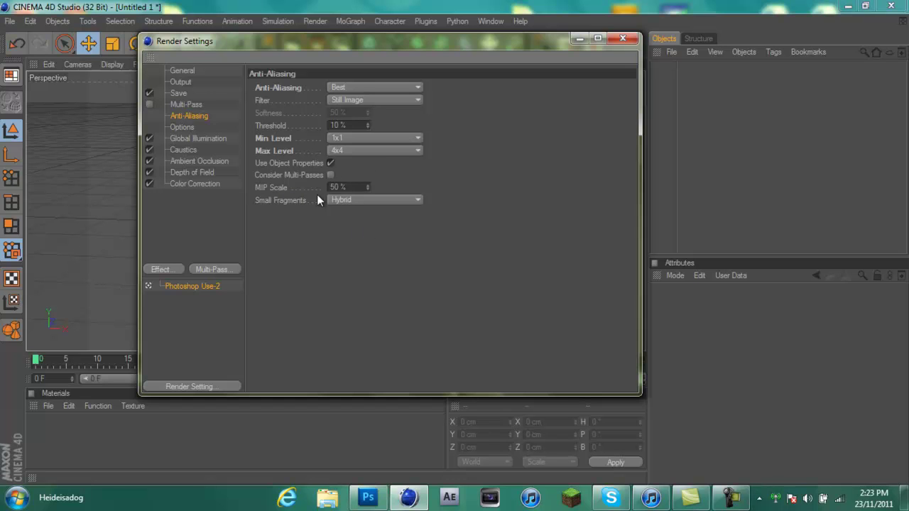
Step: Browse the Options, Global Illumination, Caustics, Ambient Occlusion, Depth of Field and Color Correction pages
{"action": "left_click", "coordinate": [177, 127]}
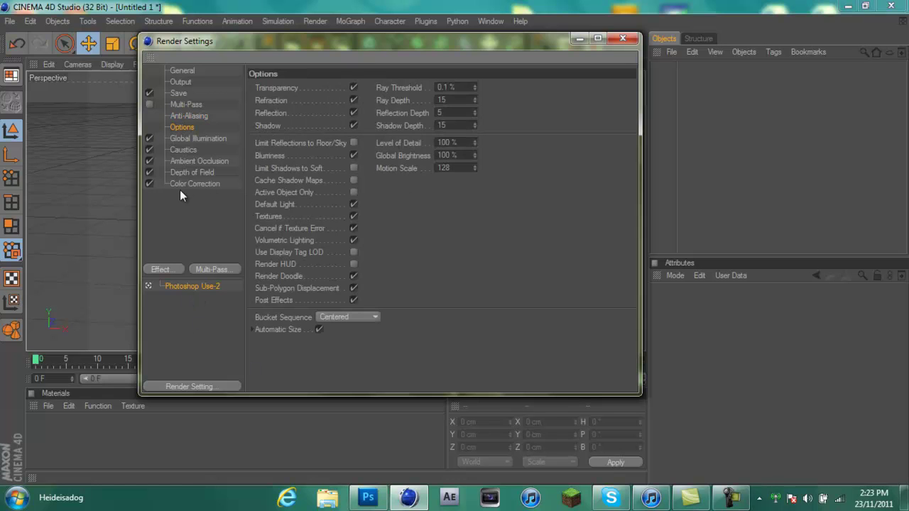
{"action": "left_click", "coordinate": [182, 138]}
{"action": "left_click", "coordinate": [182, 150]}
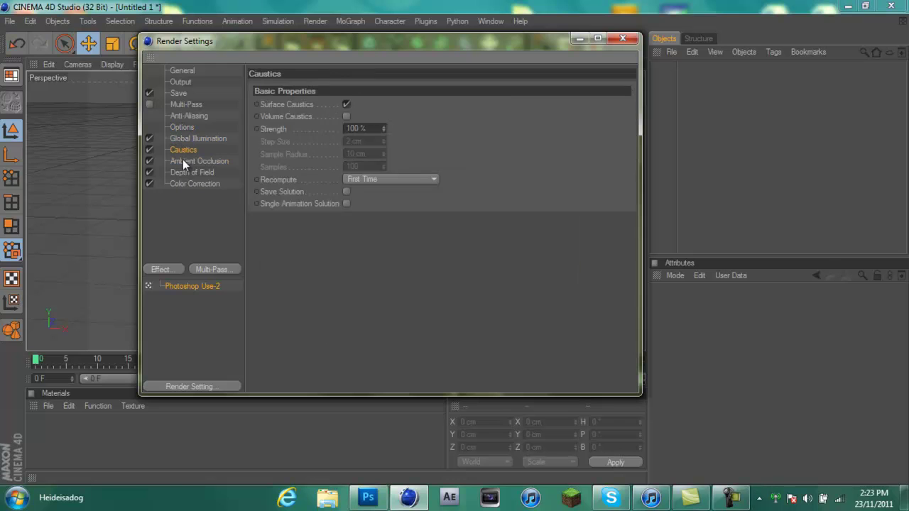
{"action": "left_click", "coordinate": [183, 161]}
{"action": "left_click", "coordinate": [183, 173]}
{"action": "left_click", "coordinate": [185, 184]}
{"action": "left_click", "coordinate": [184, 139]}
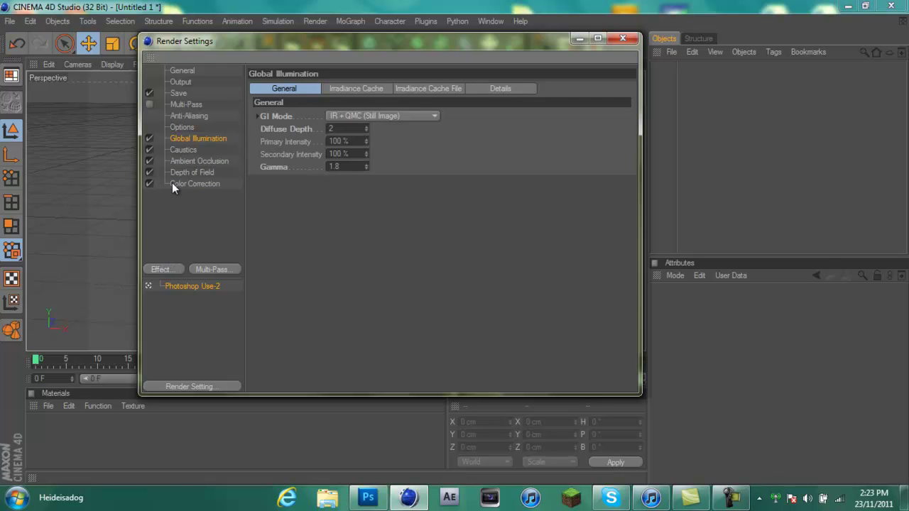
Step: Open the Effect list twice and close it without adding a post effect
{"action": "left_click", "coordinate": [160, 270]}
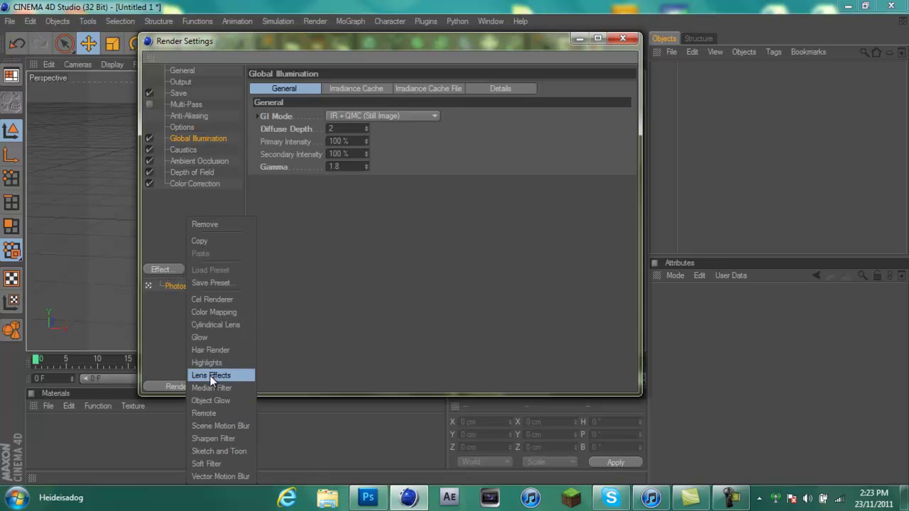
{"action": "left_click", "coordinate": [193, 186]}
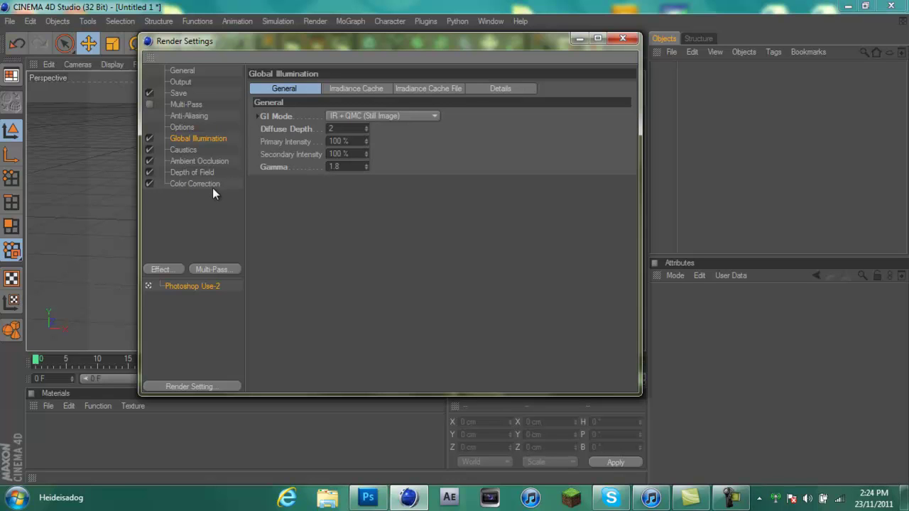
{"action": "left_click", "coordinate": [163, 269]}
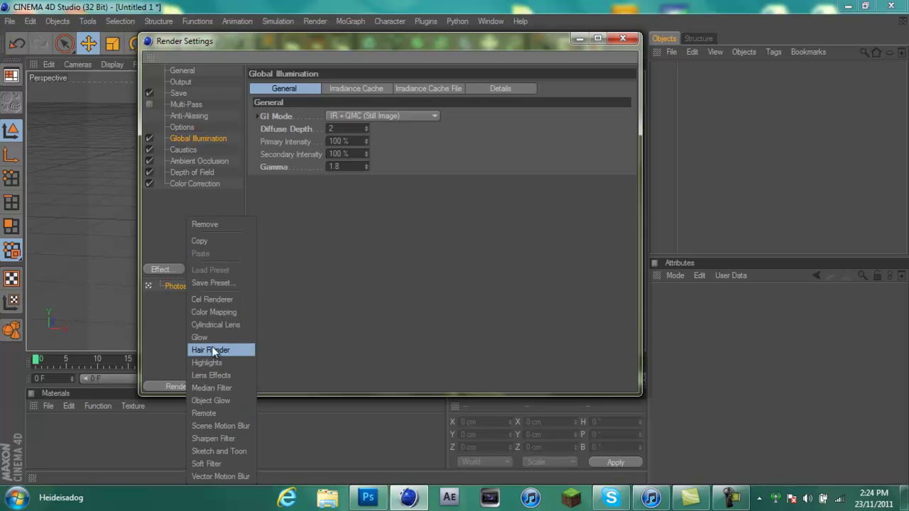
{"action": "left_click", "coordinate": [170, 260]}
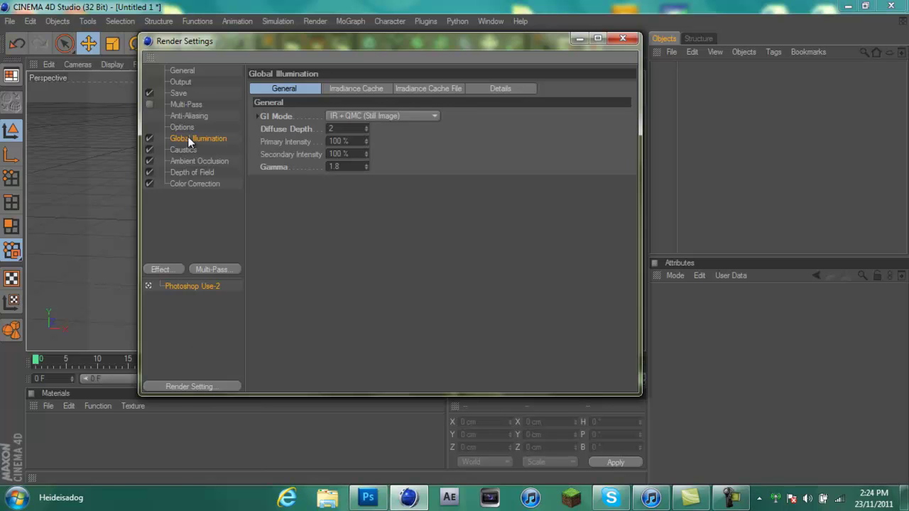
Step: Check the Irradiance Cache tabs, cycle through the pages again, ending on Global Illumination
{"action": "left_click", "coordinate": [411, 89]}
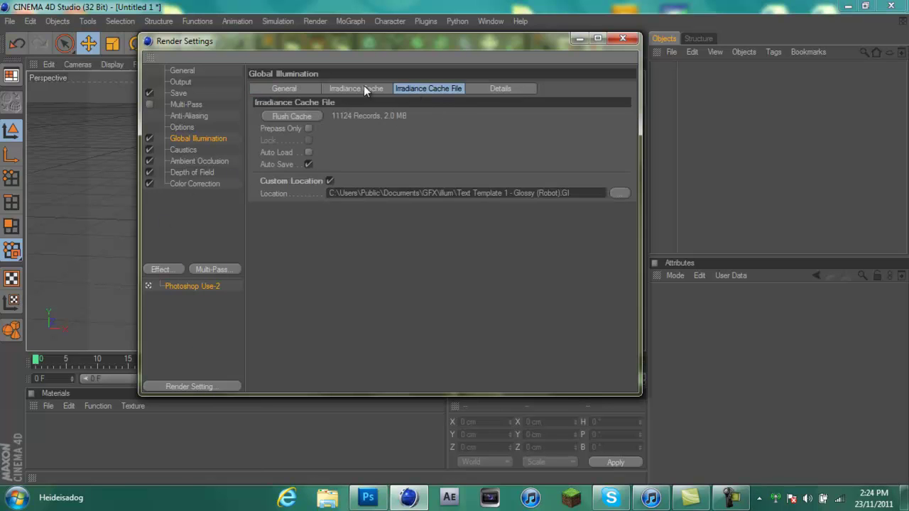
{"action": "left_click", "coordinate": [361, 87]}
{"action": "left_click", "coordinate": [291, 88]}
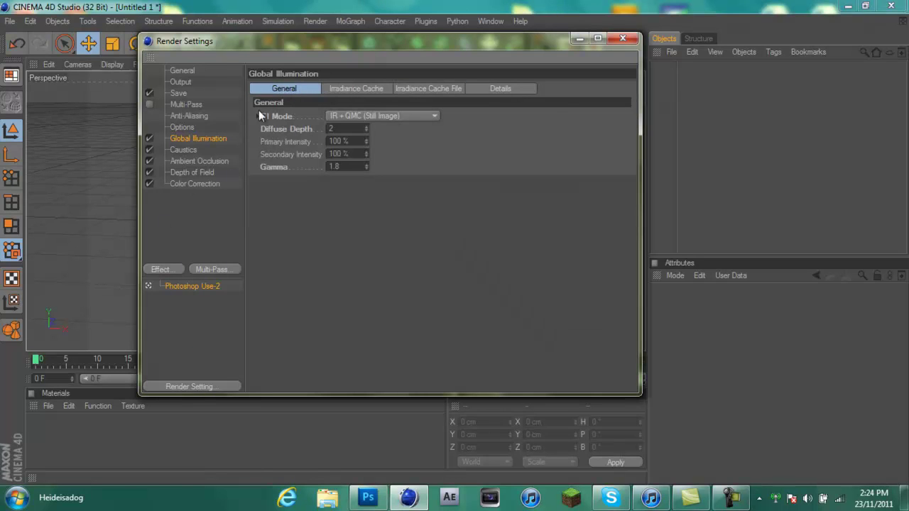
{"action": "left_click", "coordinate": [183, 150]}
{"action": "left_click", "coordinate": [186, 161]}
{"action": "left_click", "coordinate": [188, 172]}
{"action": "left_click", "coordinate": [189, 183]}
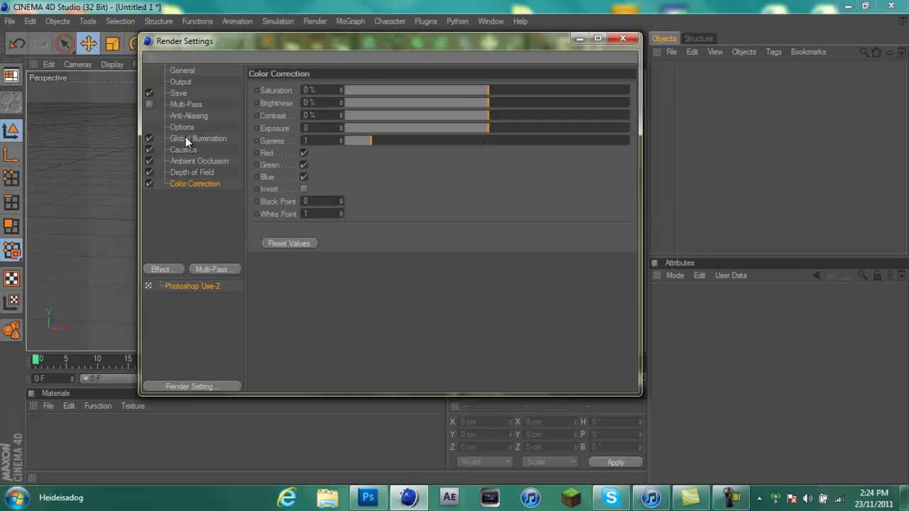
{"action": "left_click", "coordinate": [186, 139]}
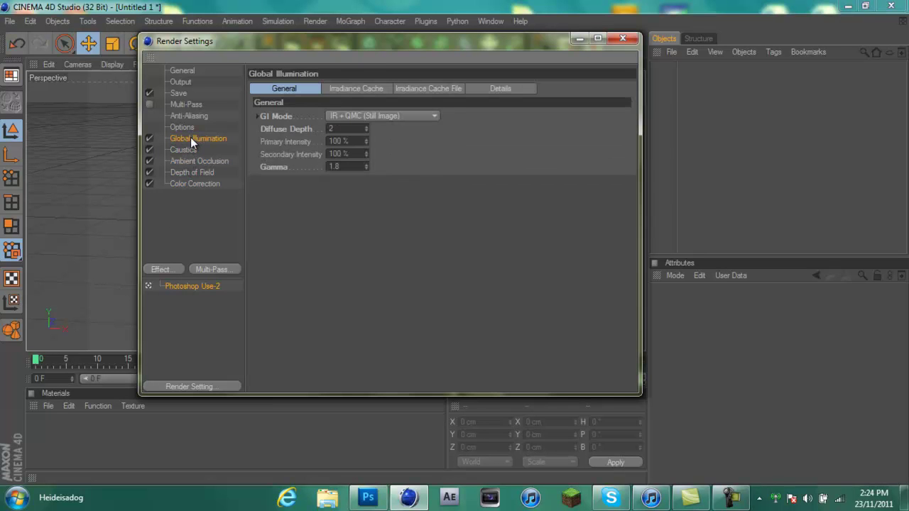
{"action": "left_click", "coordinate": [186, 150]}
{"action": "left_click", "coordinate": [190, 161]}
{"action": "left_click", "coordinate": [192, 172]}
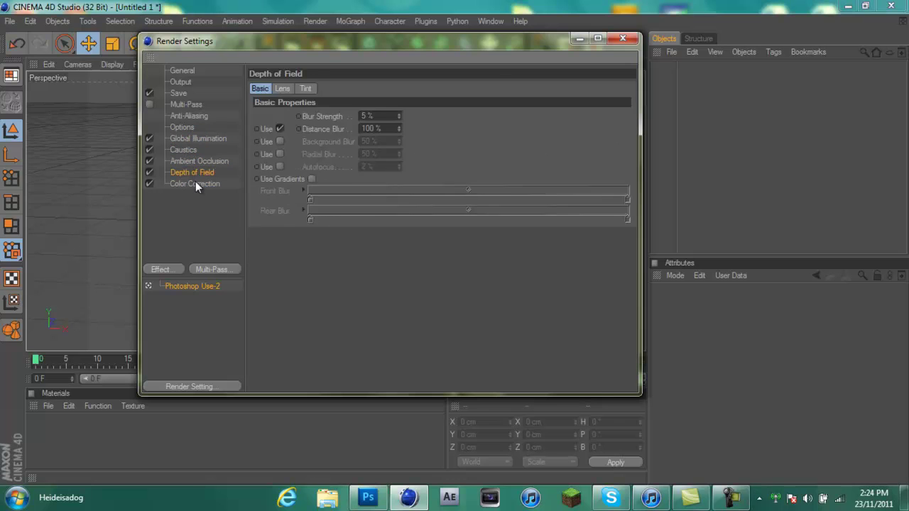
{"action": "left_click", "coordinate": [194, 184]}
{"action": "left_click", "coordinate": [191, 140]}
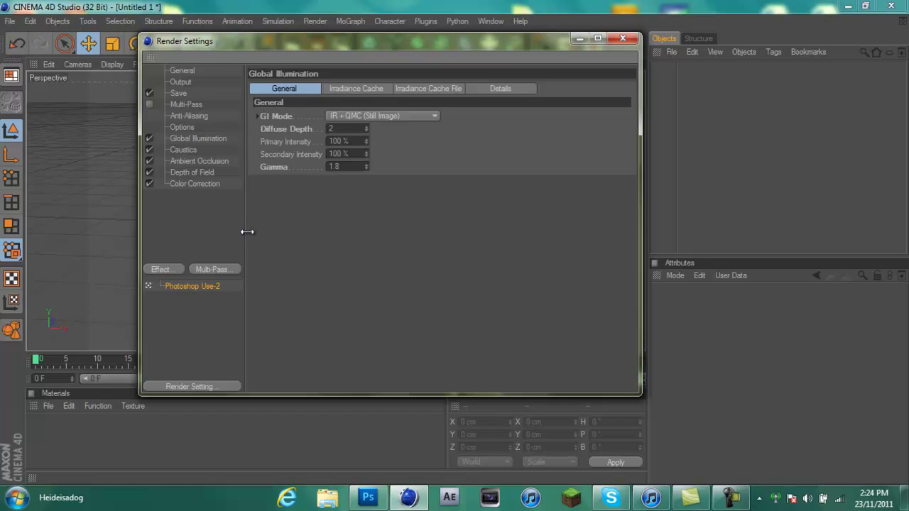
Step: Widen the page list, view the preset menu without loading anything, and close Render Settings
{"action": "mouse_move", "coordinate": [247, 231]}
{"action": "left_mouse_down"}
{"action": "mouse_move", "coordinate": [257, 234]}
{"action": "mouse_move", "coordinate": [239, 233]}
{"action": "left_mouse_up"}
{"action": "left_click", "coordinate": [214, 386]}
{"action": "mouse_move", "coordinate": [310, 465]}
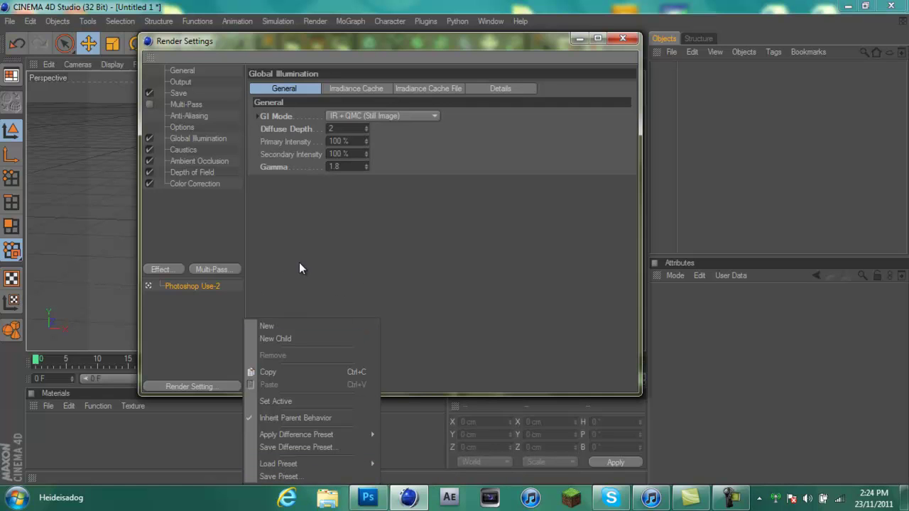
{"action": "left_click", "coordinate": [206, 301]}
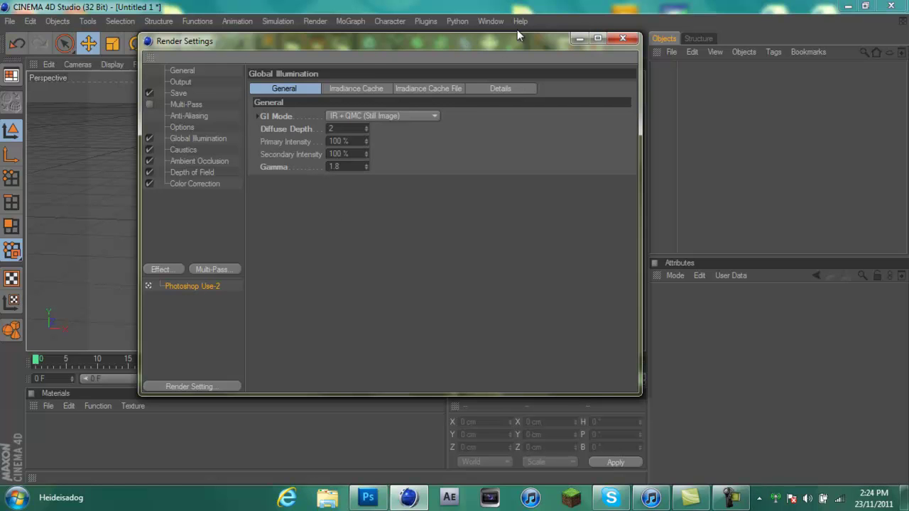
{"action": "left_click", "coordinate": [623, 37]}
Step: Reopen Render Settings, check Load Preset again without choosing one, then close it
{"action": "left_click", "coordinate": [342, 44]}
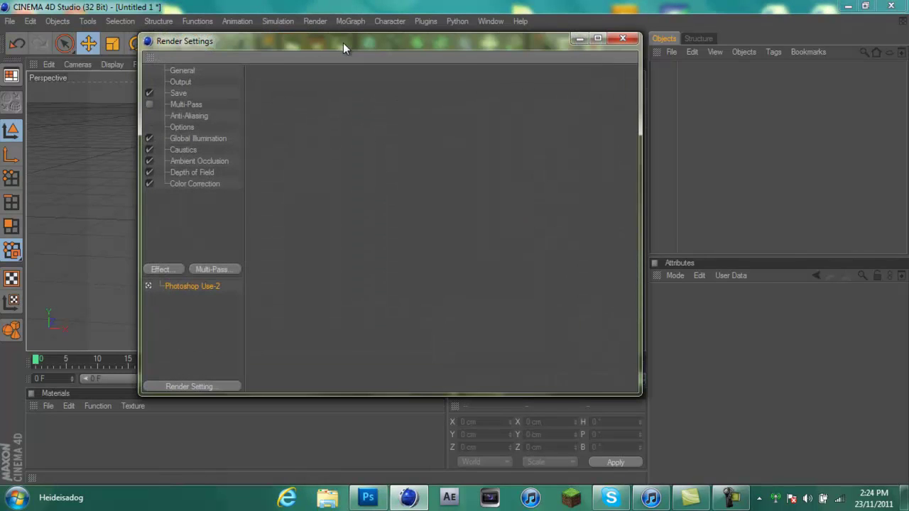
{"action": "mouse_move", "coordinate": [531, 42]}
{"action": "left_mouse_down"}
{"action": "mouse_move", "coordinate": [518, 106]}
{"action": "mouse_move", "coordinate": [521, 42]}
{"action": "left_mouse_up"}
{"action": "left_click", "coordinate": [175, 383]}
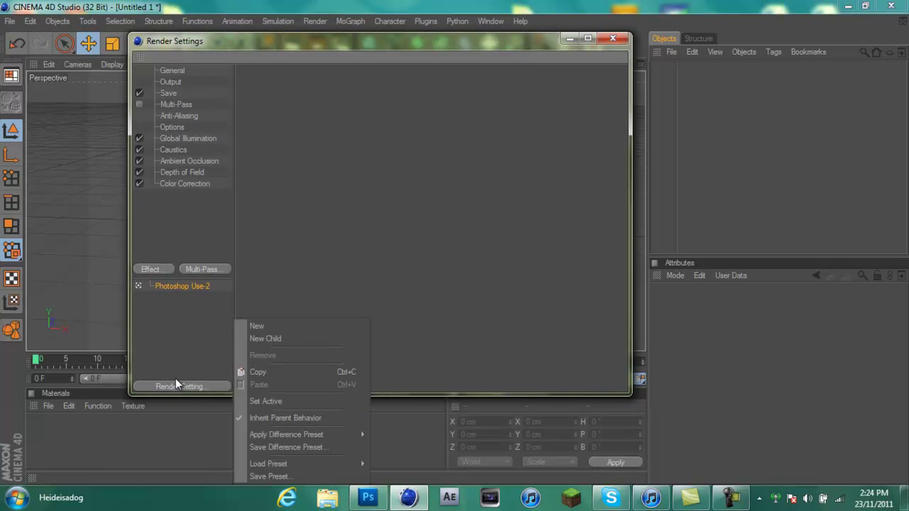
{"action": "mouse_move", "coordinate": [250, 464]}
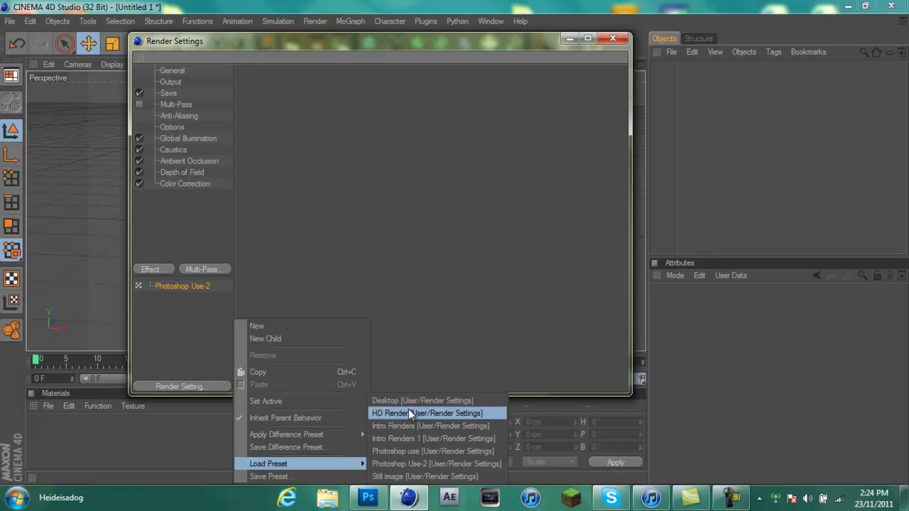
{"action": "left_click", "coordinate": [403, 374]}
{"action": "left_click", "coordinate": [613, 39]}
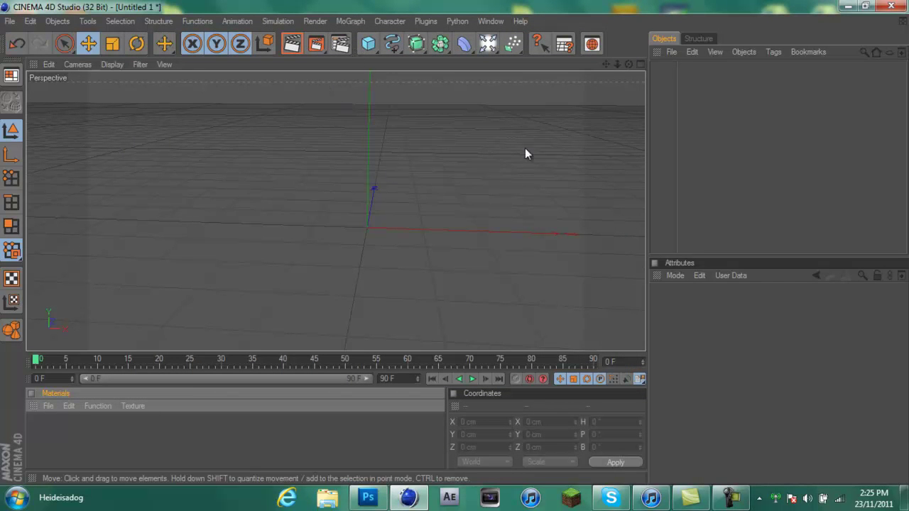
Step: Add a MoText object reading 'heide' with depth 80
{"action": "left_click_drag", "start_coordinate": [629, 64], "coordinate": [454, 243]}
{"action": "left_click", "coordinate": [350, 22]}
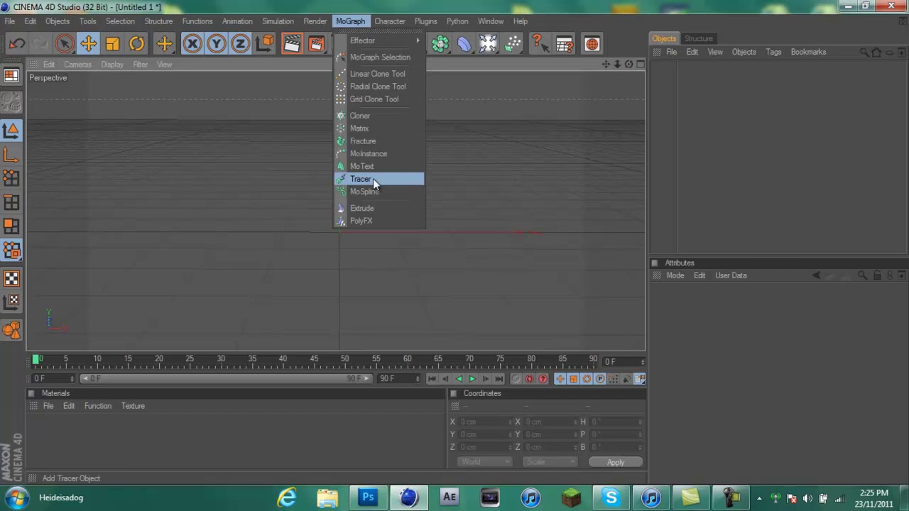
{"action": "left_click", "coordinate": [371, 167]}
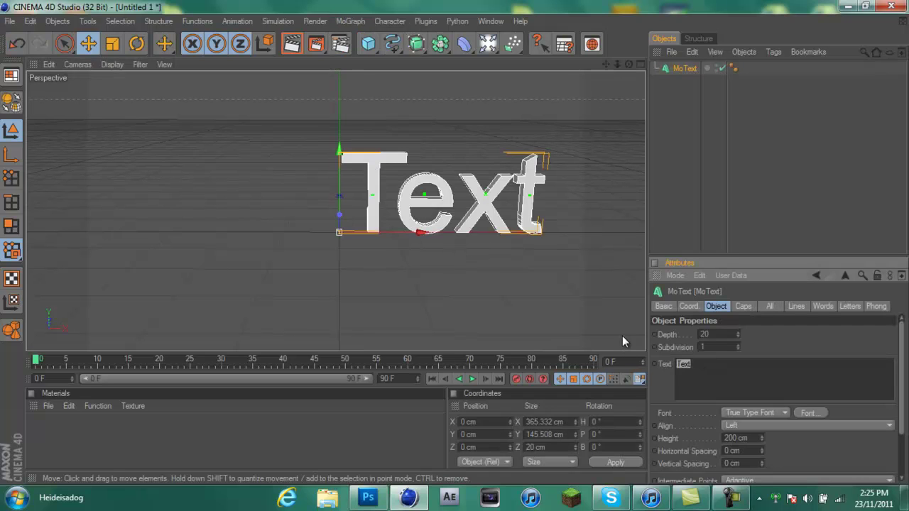
{"action": "type", "text": "heide"}
{"action": "left_click_drag", "start_coordinate": [719, 330], "coordinate": [691, 331]}
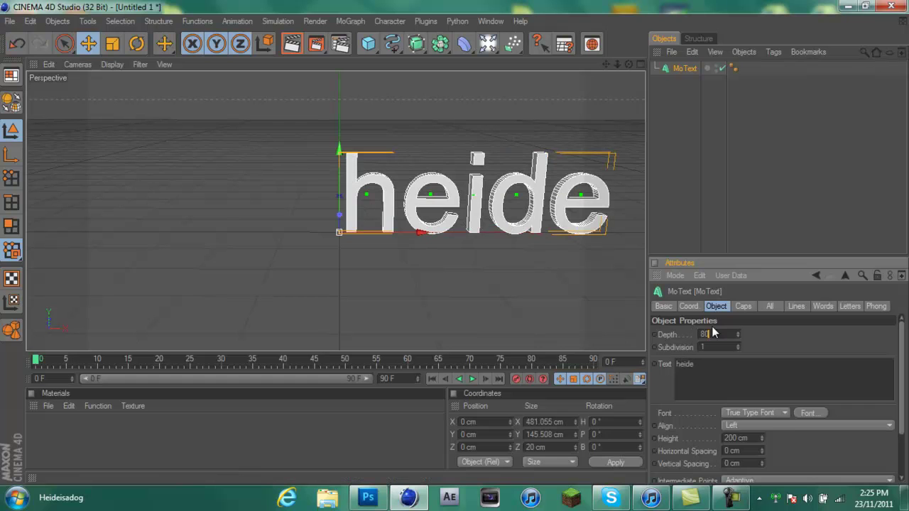
{"action": "type", "text": "80"}
{"action": "left_click", "coordinate": [784, 424]}
Step: Center-align the text and give start and end Fillet Caps with 3 cm radius
{"action": "left_click", "coordinate": [751, 452]}
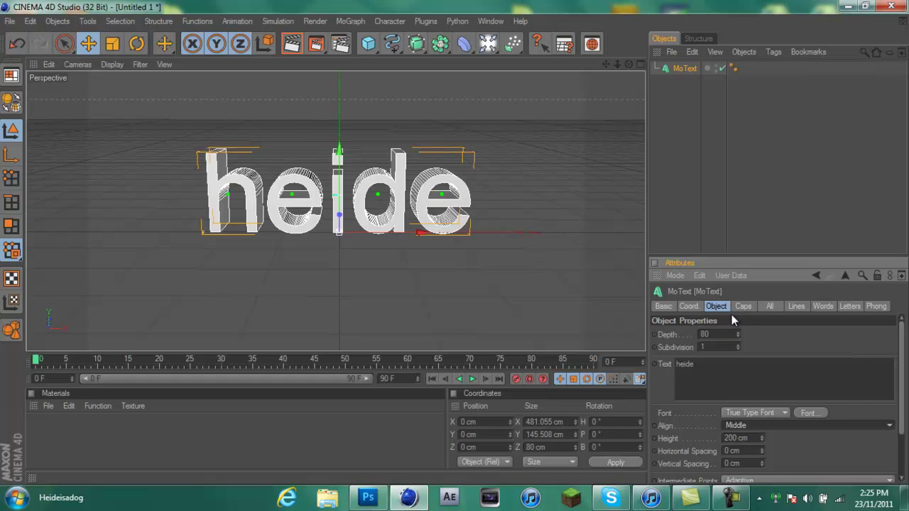
{"action": "left_click", "coordinate": [743, 307]}
{"action": "left_click", "coordinate": [749, 333]}
{"action": "left_click", "coordinate": [744, 381]}
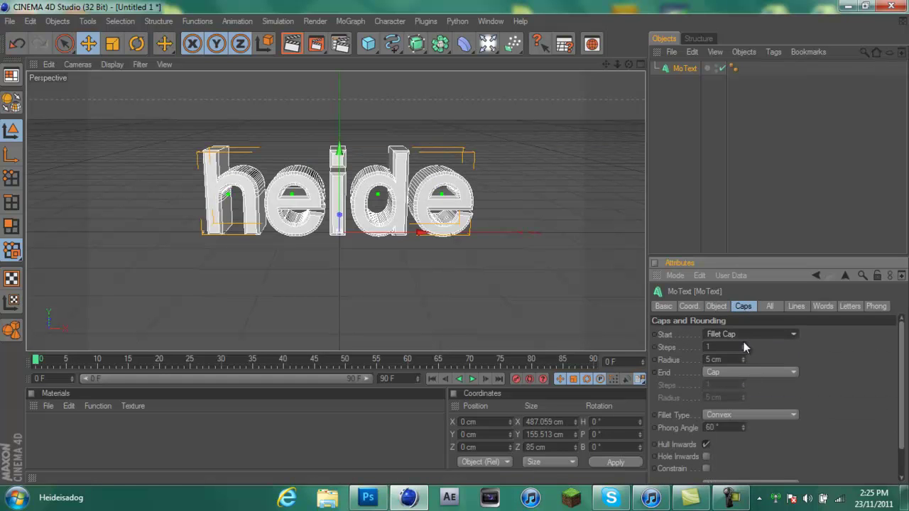
{"action": "left_click_drag", "start_coordinate": [744, 361], "coordinate": [744, 403]}
{"action": "left_click", "coordinate": [745, 371]}
{"action": "left_click", "coordinate": [745, 420]}
{"action": "left_click", "coordinate": [60, 438]}
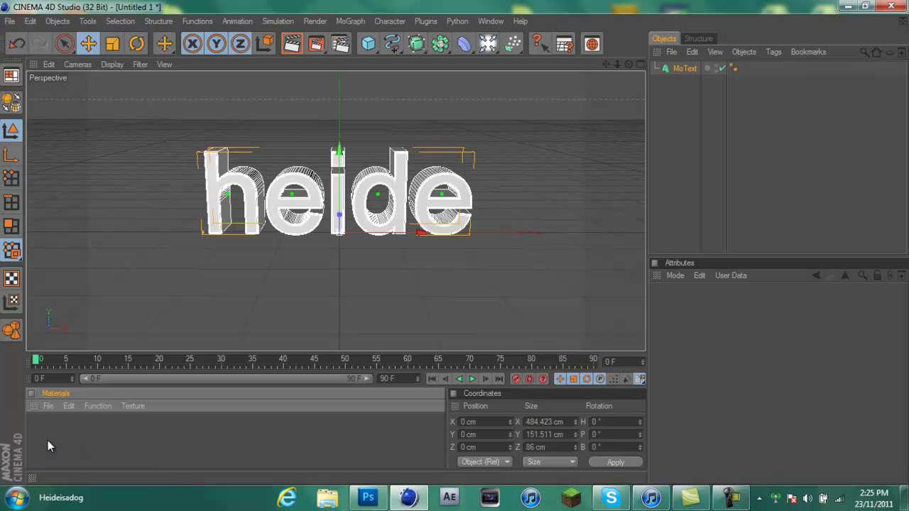
Step: Create a new material Mat in pure red (R 255, G 0, B 0) and apply it to the heide MoText
{"action": "double_click", "coordinate": [48, 433]}
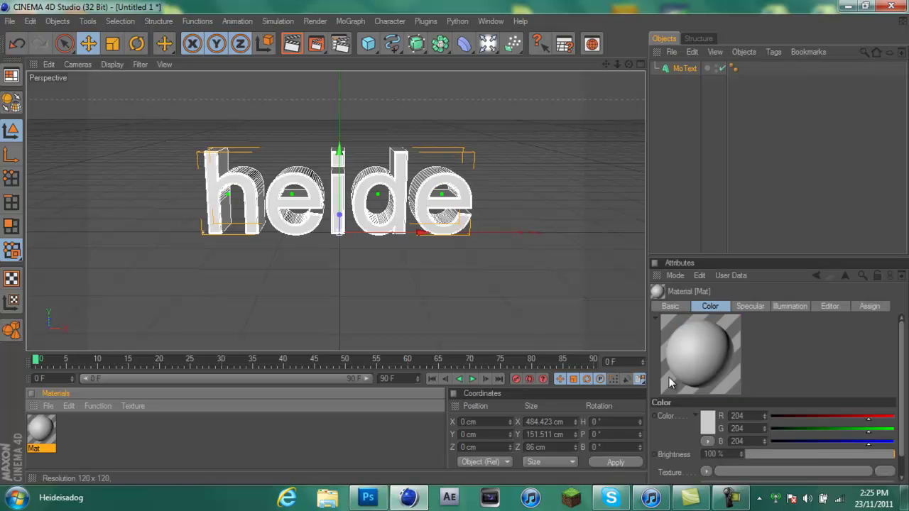
{"action": "double_click", "coordinate": [31, 442]}
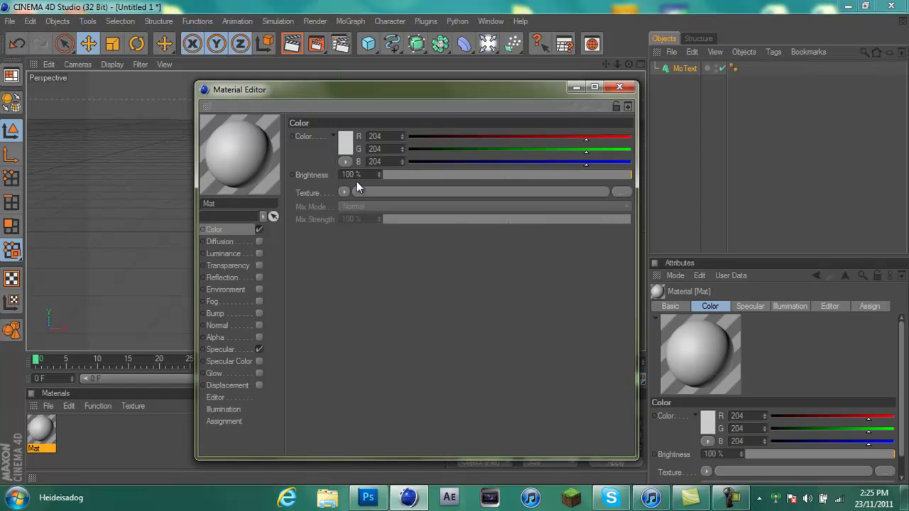
{"action": "left_click", "coordinate": [350, 145]}
{"action": "left_click", "coordinate": [325, 205]}
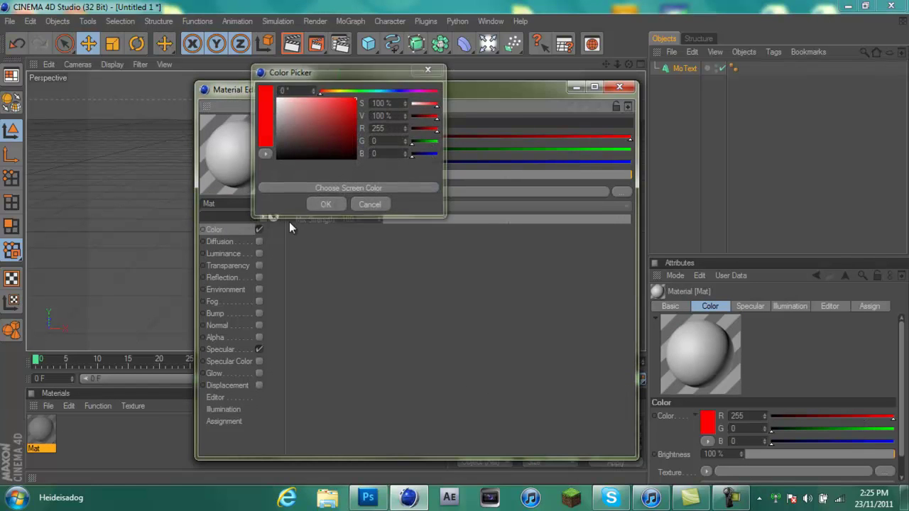
{"action": "left_click", "coordinate": [619, 88]}
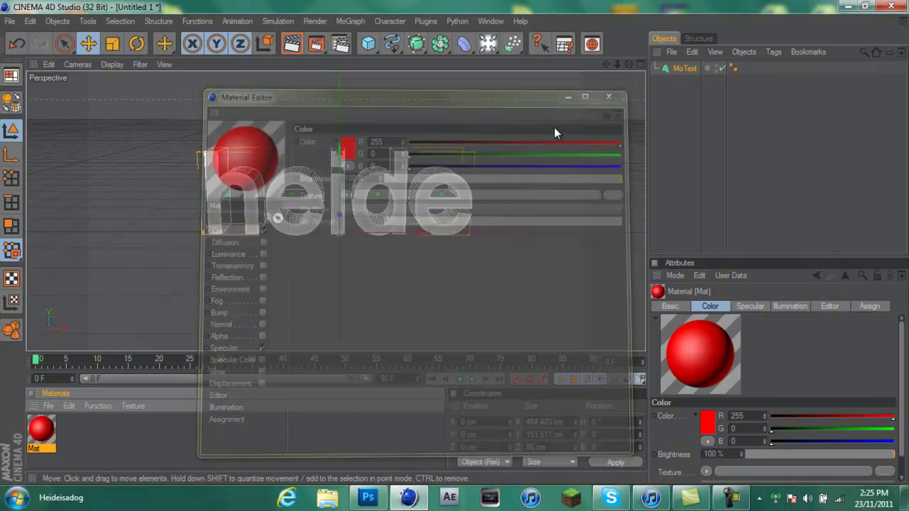
{"action": "left_click_drag", "start_coordinate": [40, 447], "coordinate": [255, 233]}
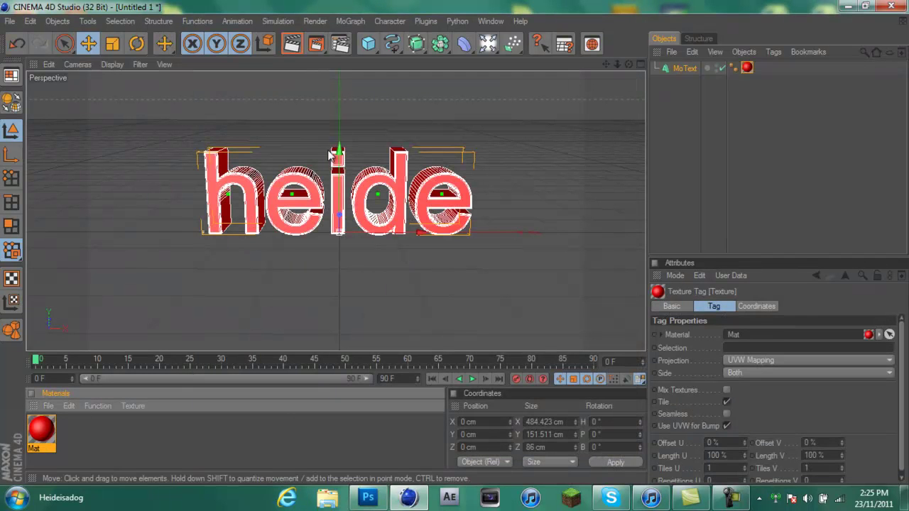
Step: Start a Picture Viewer render, delete the old Tut.png history entry, and stop the render
{"action": "left_click", "coordinate": [318, 46]}
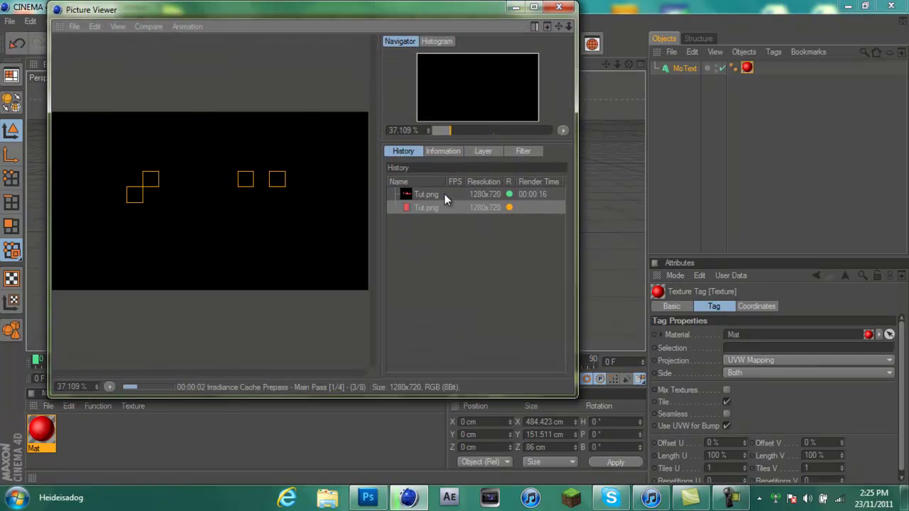
{"action": "left_click", "coordinate": [444, 194]}
{"action": "key", "text": "Delete"}
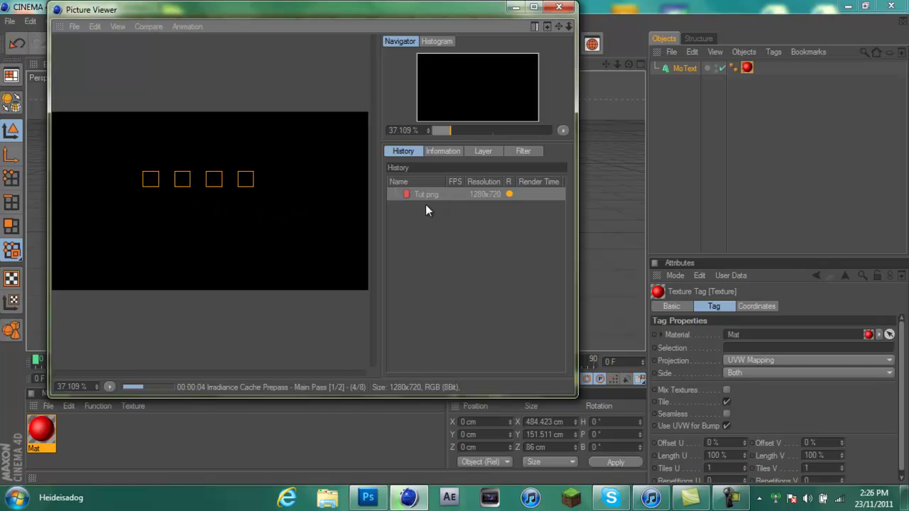
{"action": "left_click", "coordinate": [559, 7]}
{"action": "left_click", "coordinate": [471, 294]}
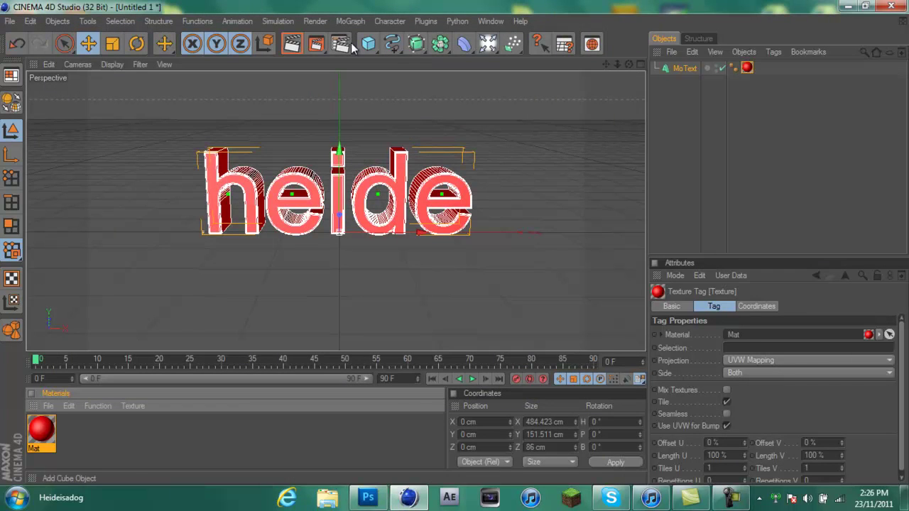
Step: Check Render Settings, re-render the red heide text, delete the old black entry, then return to Photoshop
{"action": "left_click", "coordinate": [250, 43]}
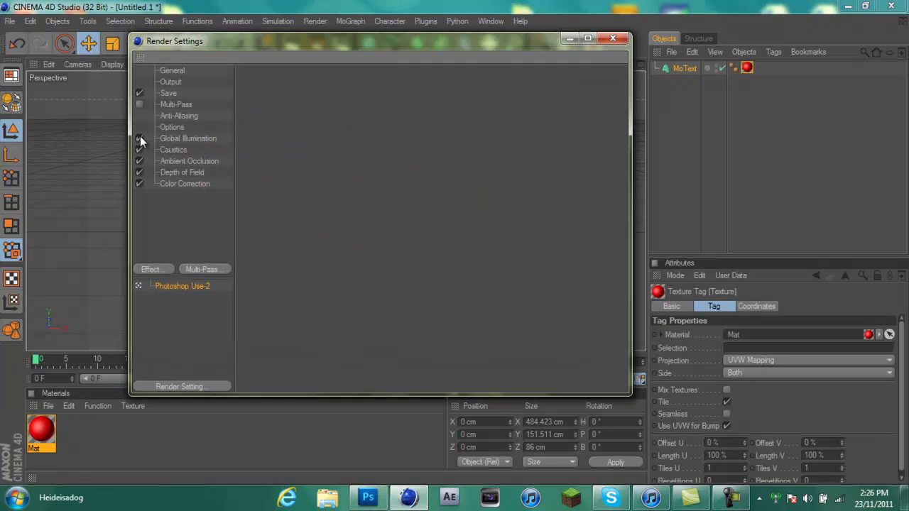
{"action": "left_click", "coordinate": [605, 39]}
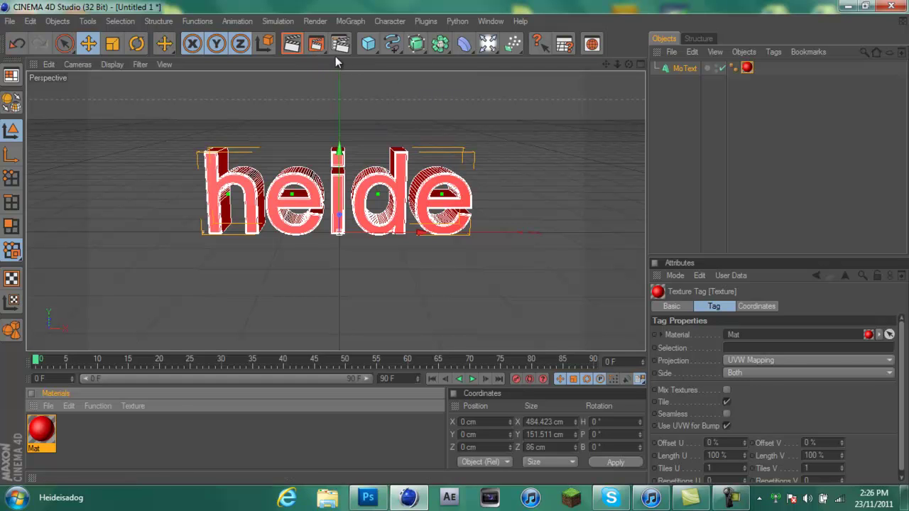
{"action": "left_click", "coordinate": [316, 45]}
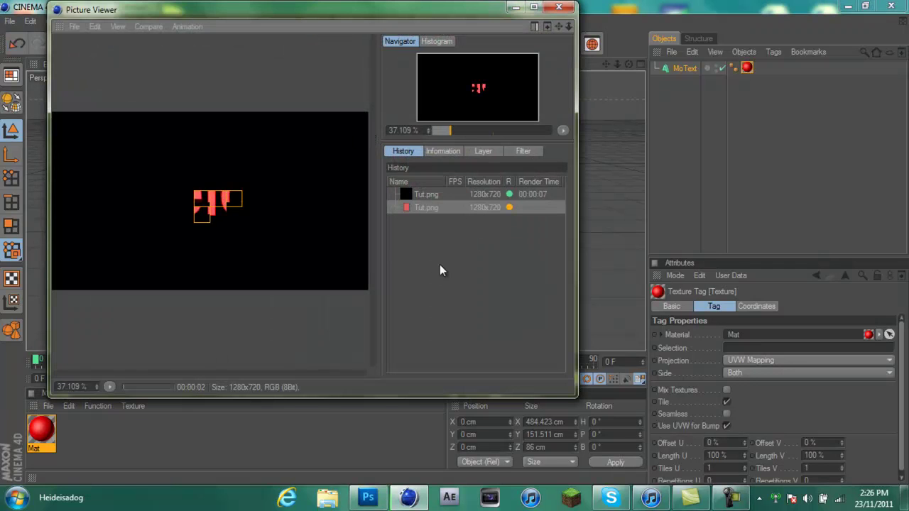
{"action": "left_click", "coordinate": [457, 193]}
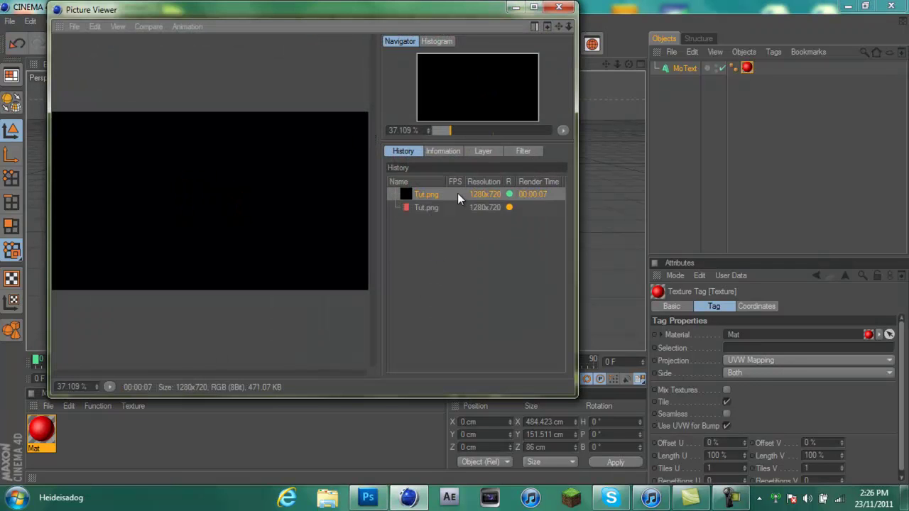
{"action": "key", "text": "Delete"}
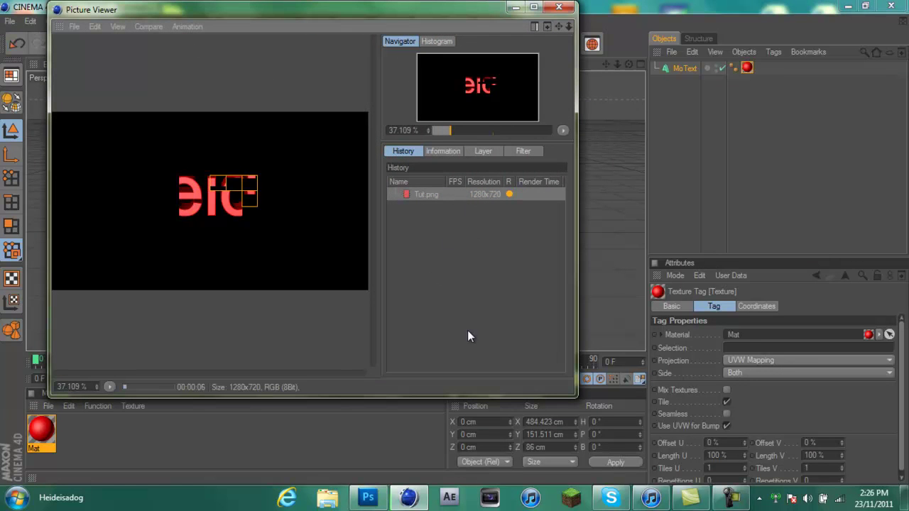
{"action": "left_click", "coordinate": [368, 501]}
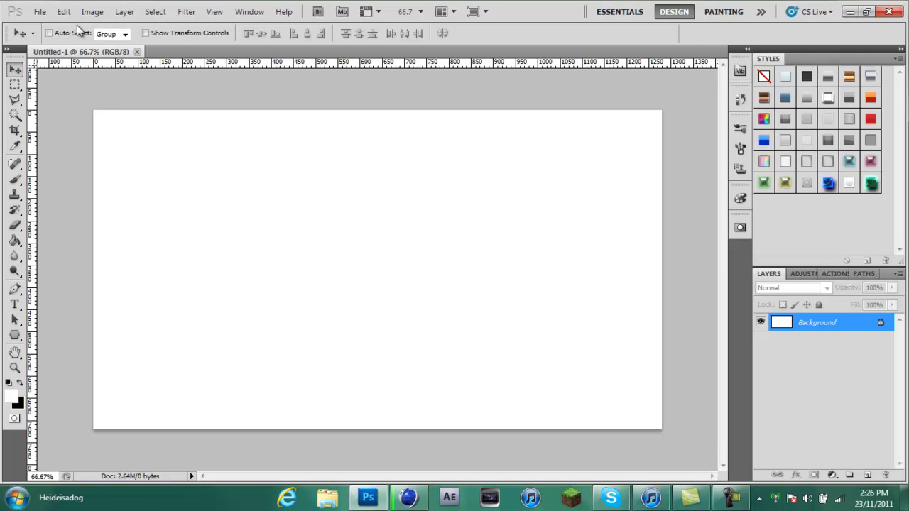
{"action": "left_click", "coordinate": [39, 11]}
{"action": "left_click", "coordinate": [59, 27]}
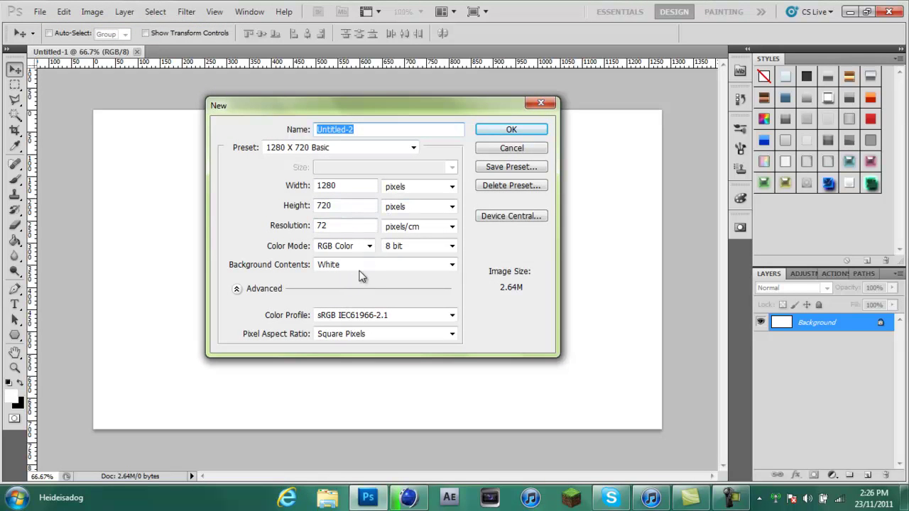
{"action": "left_click", "coordinate": [541, 105]}
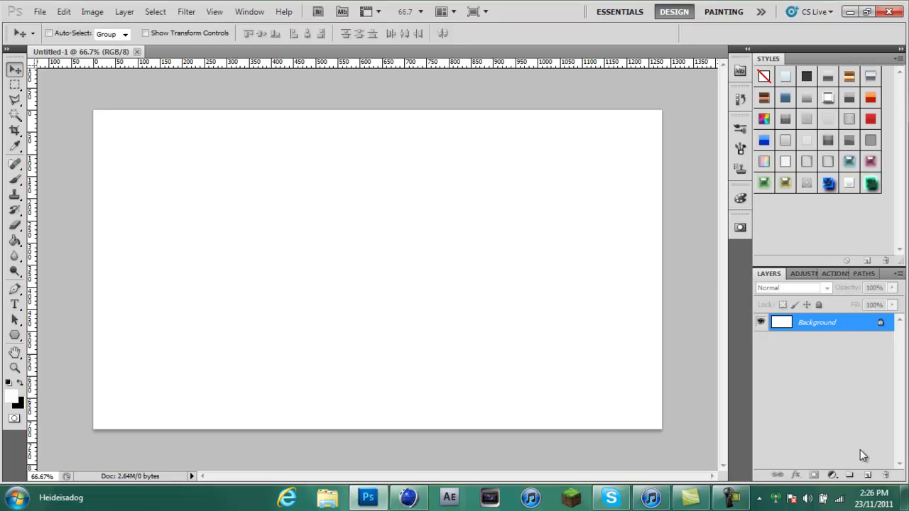
{"action": "left_click", "coordinate": [409, 498]}
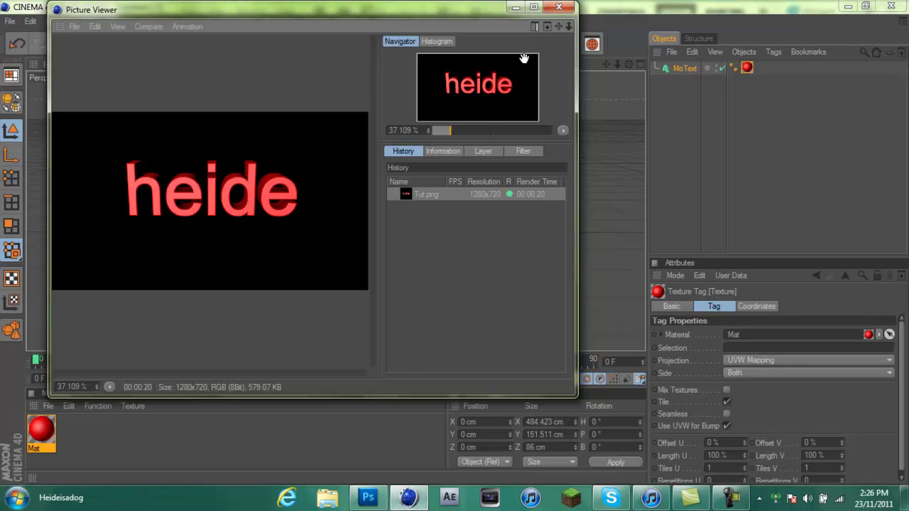
{"action": "left_click", "coordinate": [514, 8]}
{"action": "left_click", "coordinate": [848, 6]}
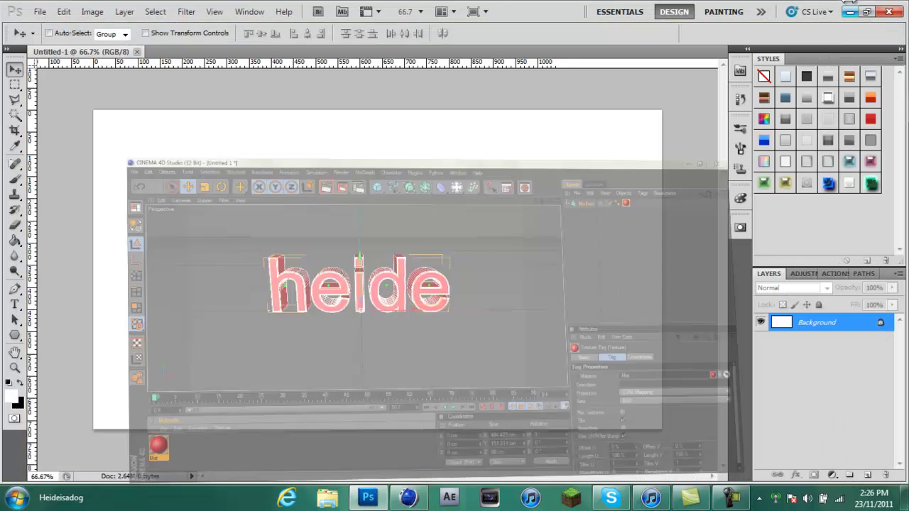
Step: Open Tut.png from the Desktop, drag its heide layer into Untitled-1, and select the Background layer
{"action": "left_click", "coordinate": [39, 11]}
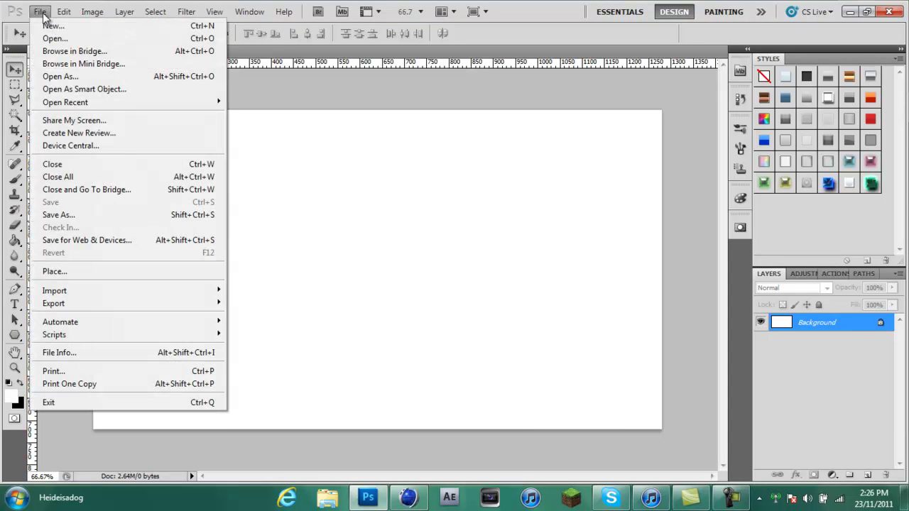
{"action": "left_click", "coordinate": [58, 39]}
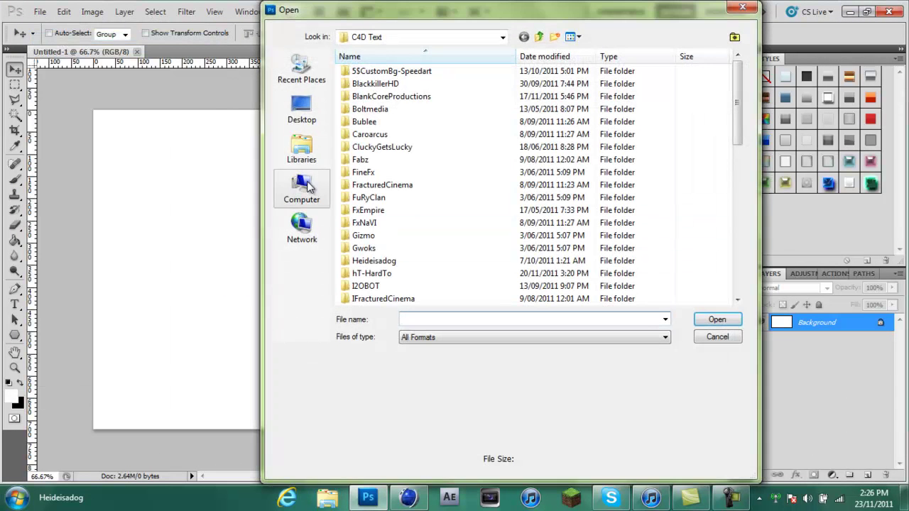
{"action": "left_click", "coordinate": [303, 108]}
{"action": "left_click_drag", "start_coordinate": [743, 91], "coordinate": [753, 238]}
{"action": "double_click", "coordinate": [559, 224]}
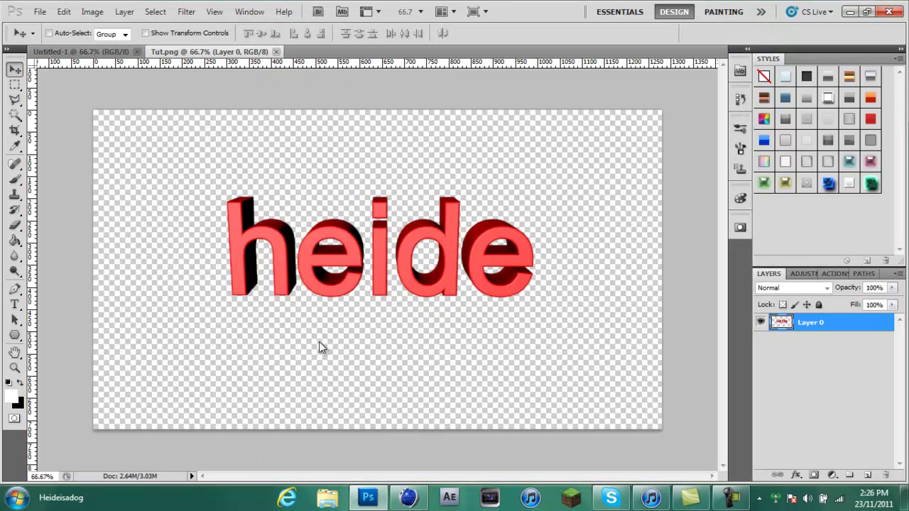
{"action": "left_click_drag", "start_coordinate": [368, 274], "coordinate": [628, 292]}
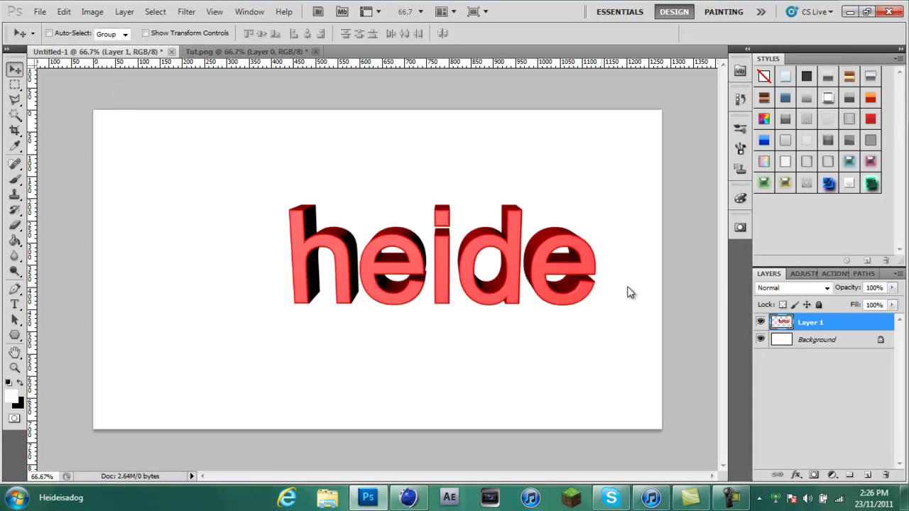
{"action": "left_click", "coordinate": [840, 343]}
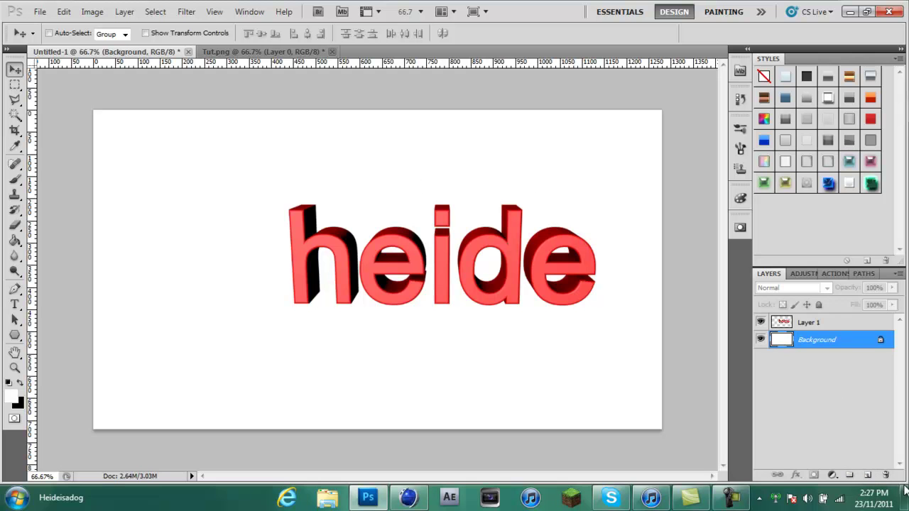
Step: Add a Gradient Fill layer with a green preset above the white Background
{"action": "left_click", "coordinate": [834, 476]}
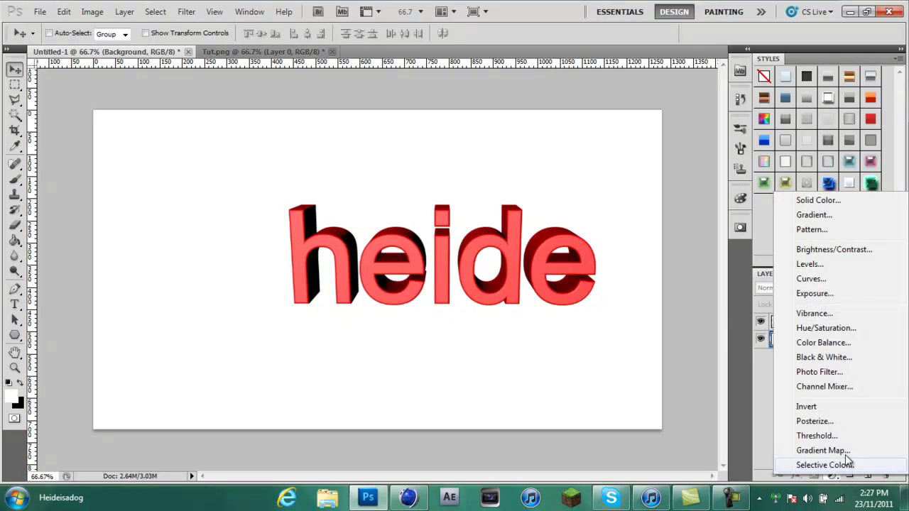
{"action": "left_click", "coordinate": [795, 209]}
{"action": "left_click", "coordinate": [718, 216]}
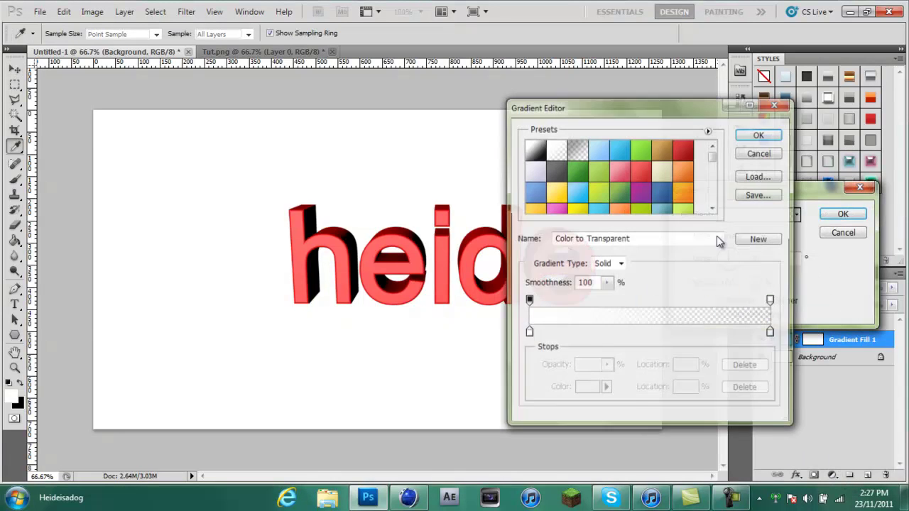
{"action": "left_click", "coordinate": [622, 201]}
{"action": "left_click", "coordinate": [760, 135]}
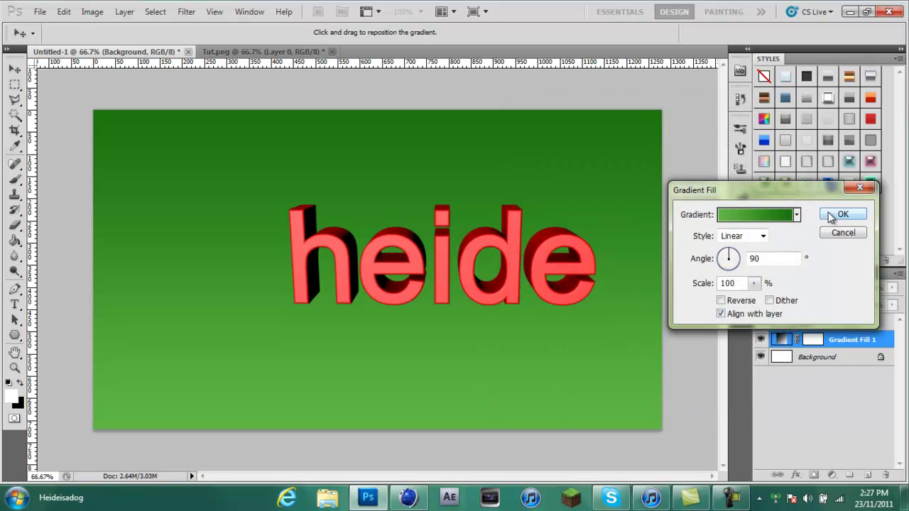
{"action": "left_click", "coordinate": [843, 214]}
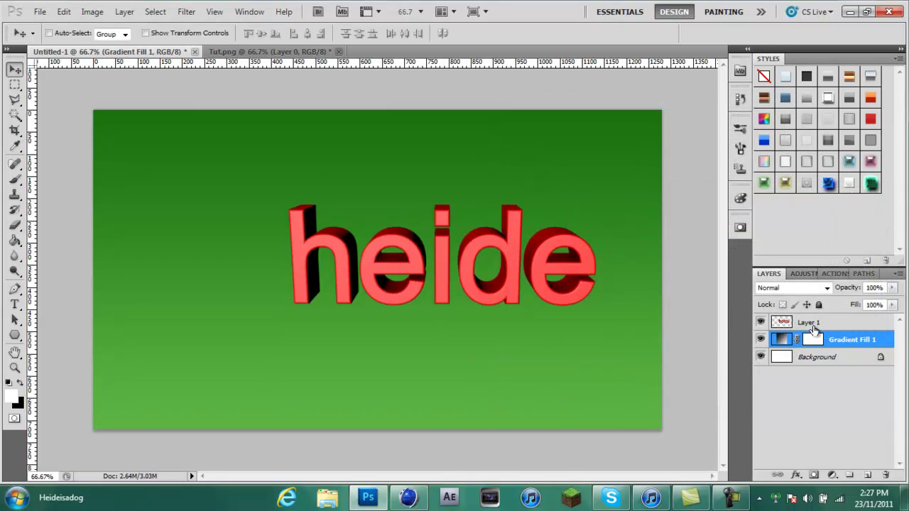
Step: Select the heide text layer, shift it left, and enlarge it with Free Transform
{"action": "left_click", "coordinate": [810, 323]}
{"action": "left_click_drag", "start_coordinate": [457, 274], "coordinate": [396, 275]}
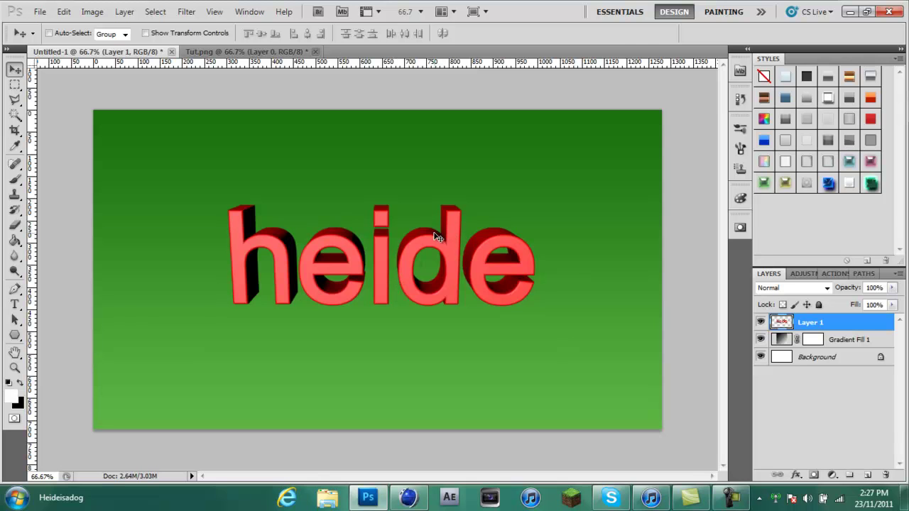
{"action": "key", "text": "ctrl+t"}
{"action": "left_click_drag", "start_coordinate": [537, 207], "coordinate": [585, 180]}
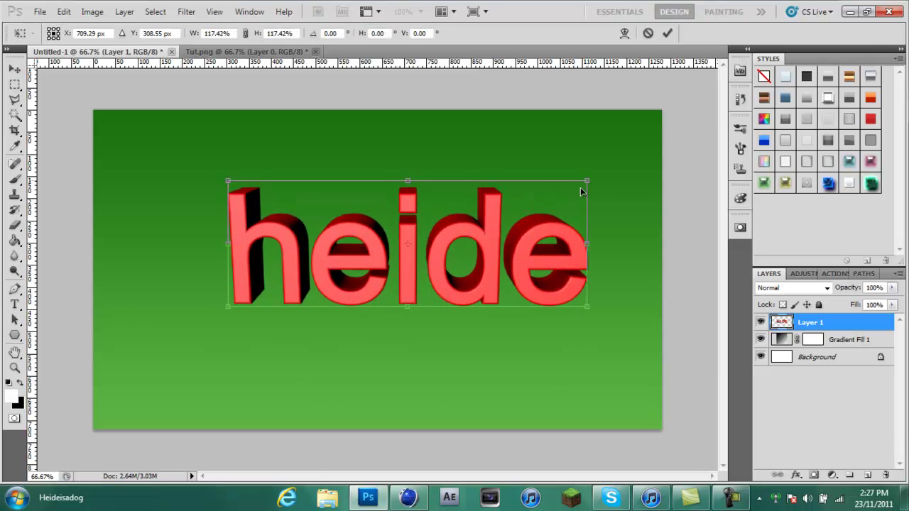
{"action": "left_click_drag", "start_coordinate": [520, 240], "coordinate": [467, 267]}
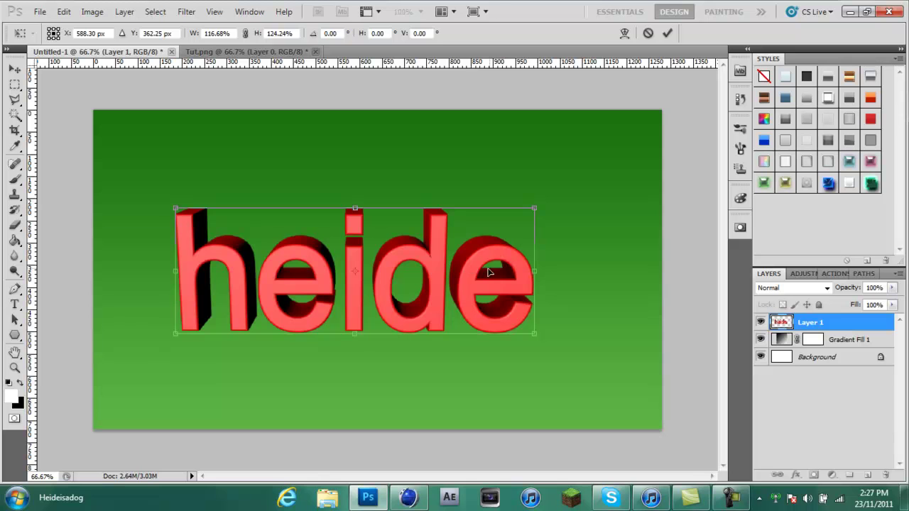
{"action": "key", "text": "Return"}
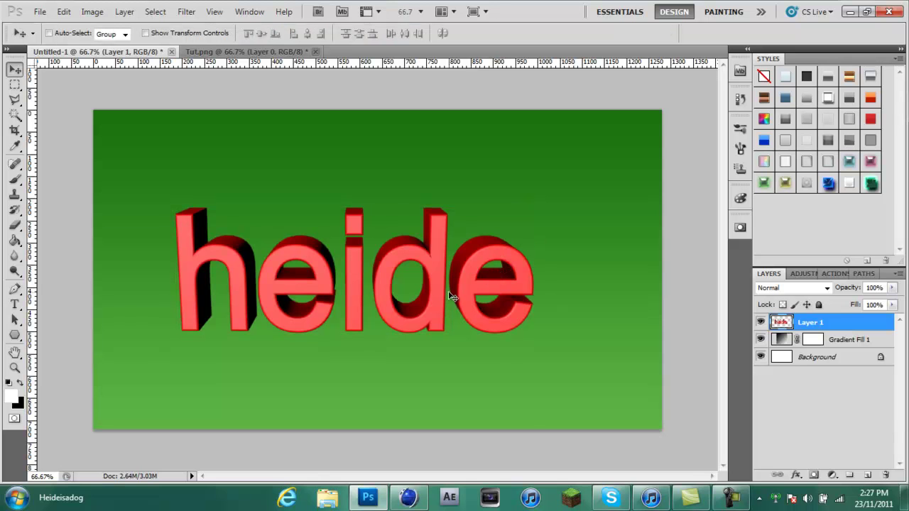
Step: Undo that enlargement and rescale the heide text to about 120%, repositioning it lower left
{"action": "key", "text": "ctrl+z"}
{"action": "key", "text": "ctrl+t"}
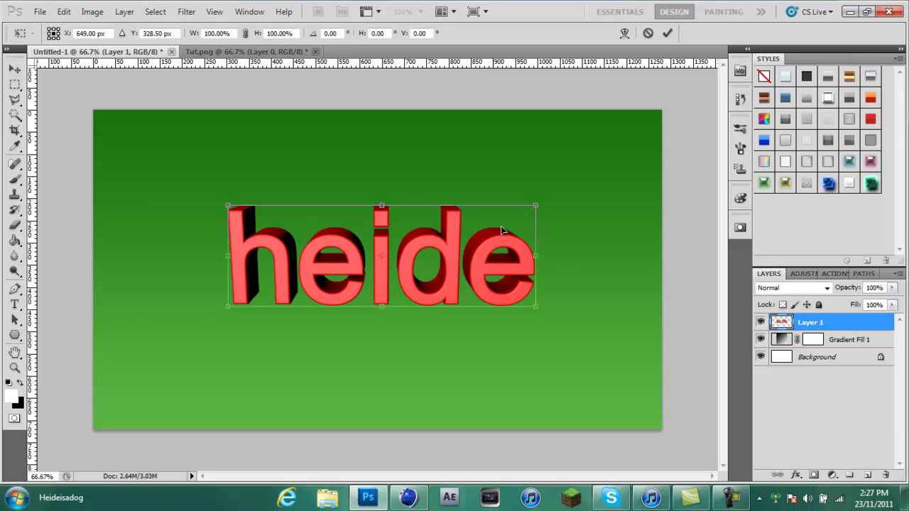
{"action": "left_click_drag", "start_coordinate": [538, 204], "coordinate": [599, 185], "text": "shift"}
{"action": "left_click_drag", "start_coordinate": [495, 250], "coordinate": [425, 287]}
{"action": "key", "text": "Return"}
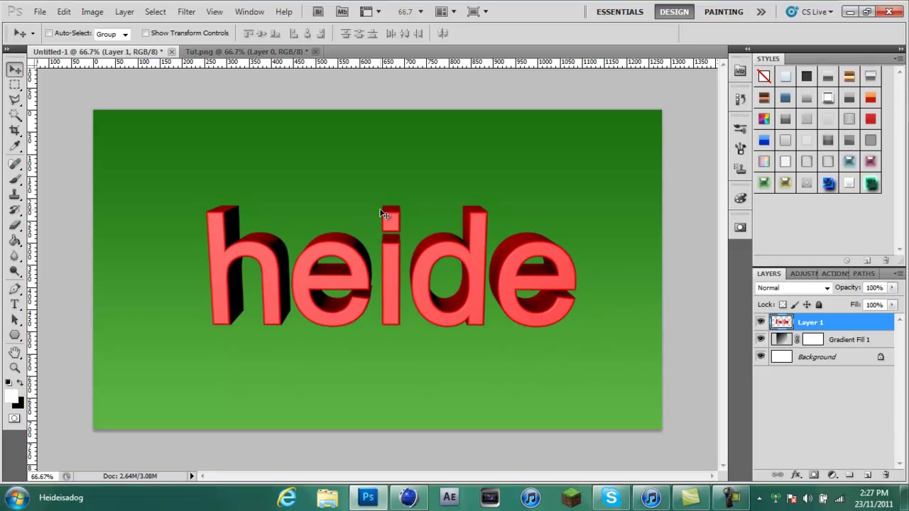
Step: Nudge Layer 1 with two small Move-tool drags left and upward over the green gradient
{"action": "left_click_drag", "start_coordinate": [360, 286], "coordinate": [342, 277]}
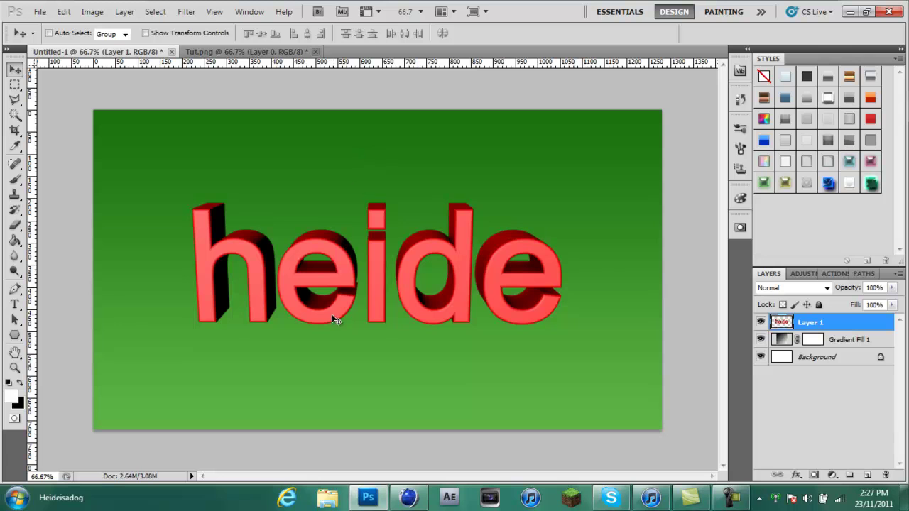
{"action": "left_click_drag", "start_coordinate": [348, 288], "coordinate": [344, 288]}
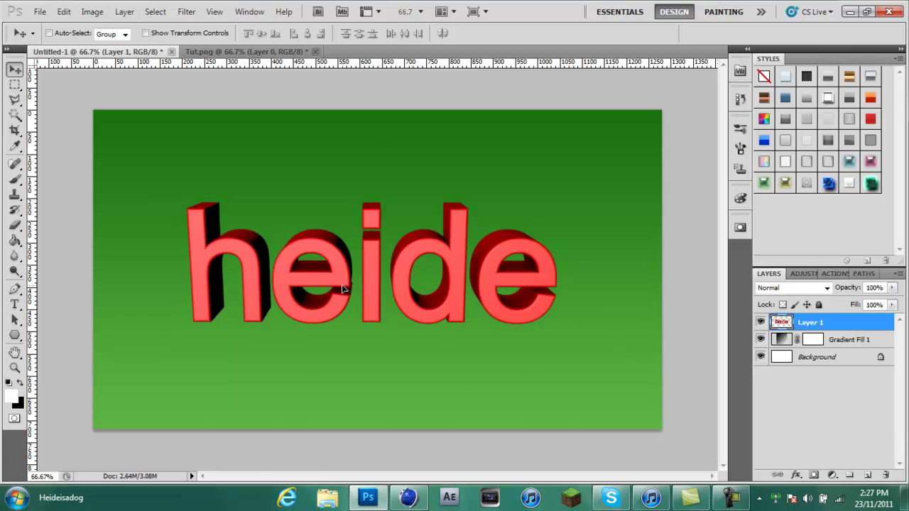